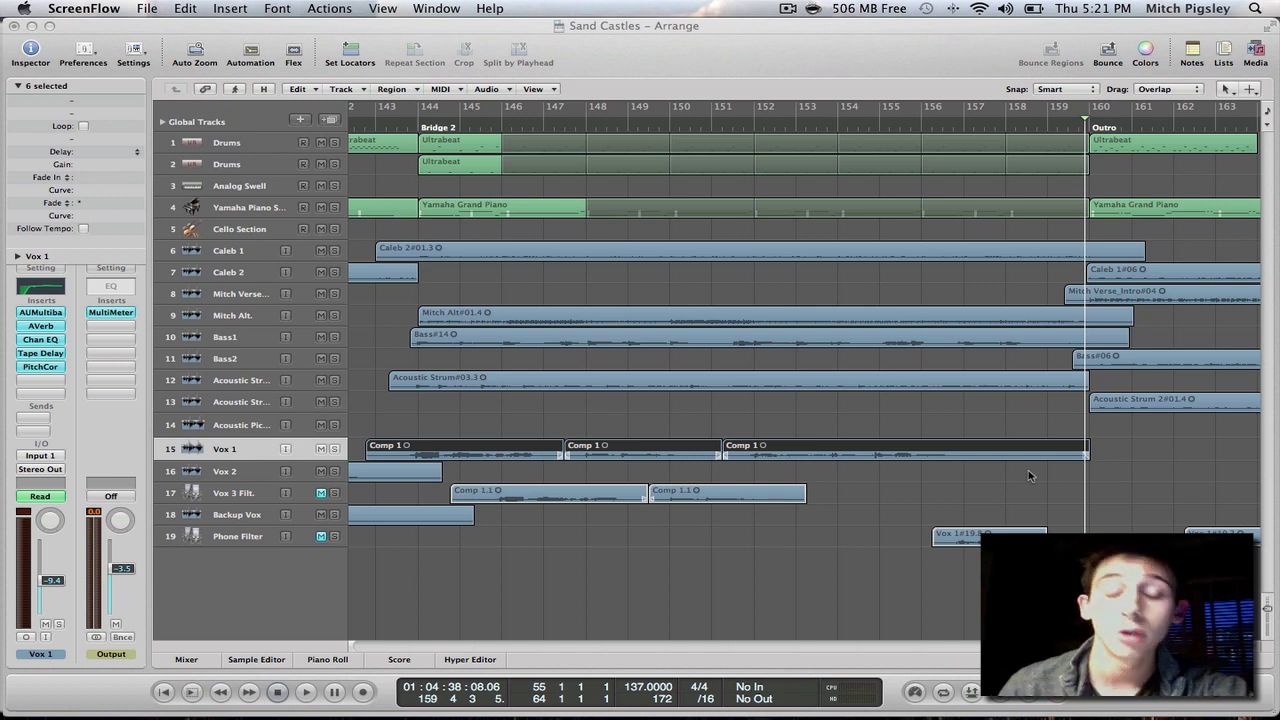
Step: Play back the arrangement from just before the Bridge 2 marker at bar 144, then stop playback
click(1028, 470)
click(1028, 470)
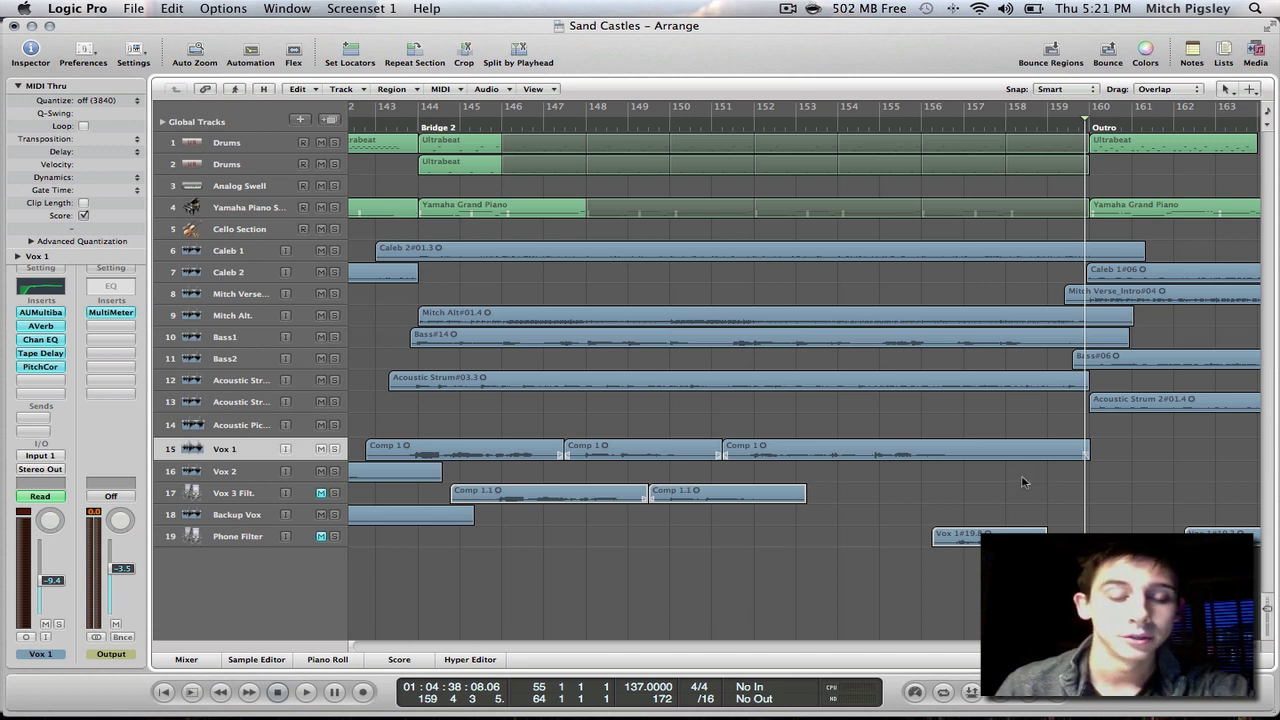
scroll(1022, 482, left, 5)
scroll(1022, 482, right, 6)
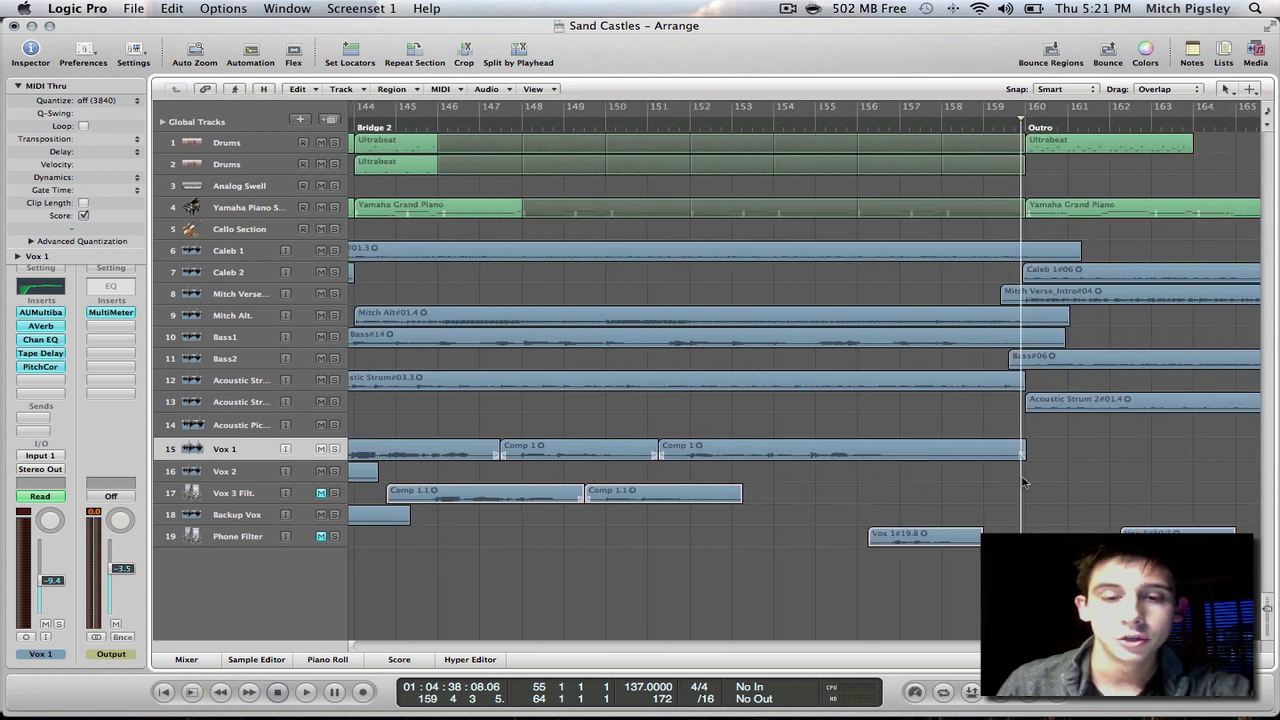
scroll(1022, 482, left, 4)
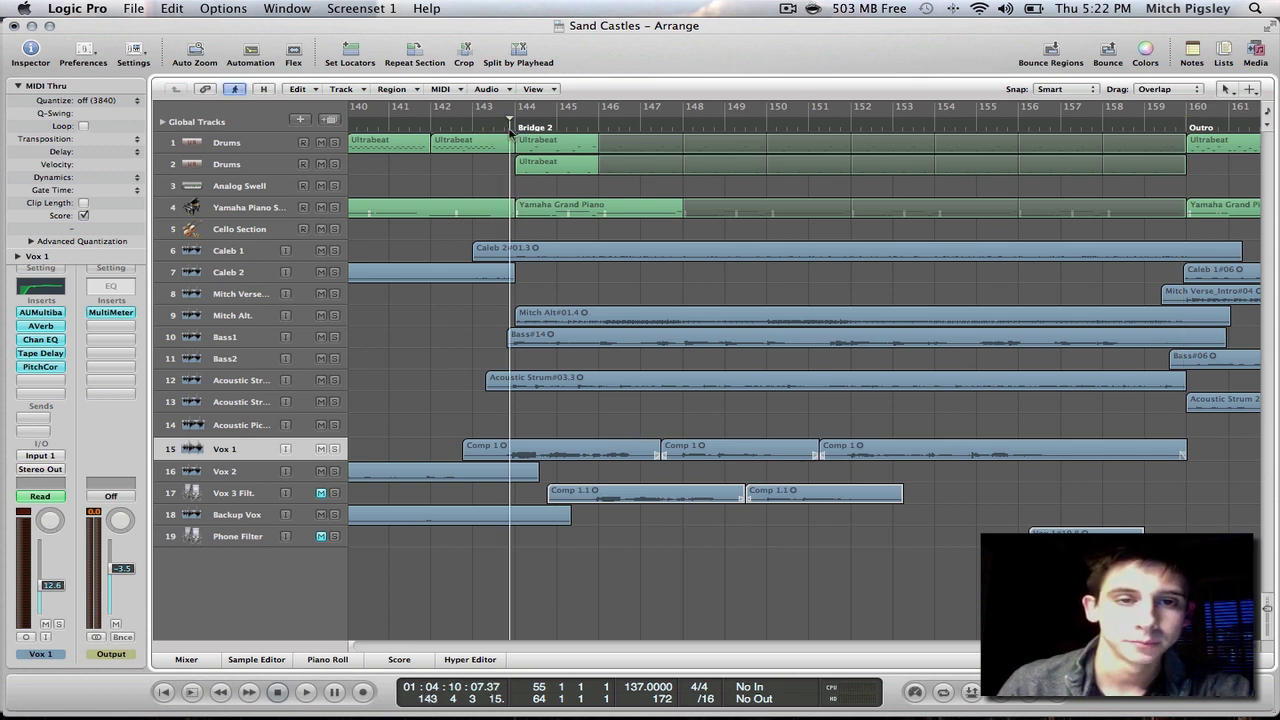
double_click(512, 128)
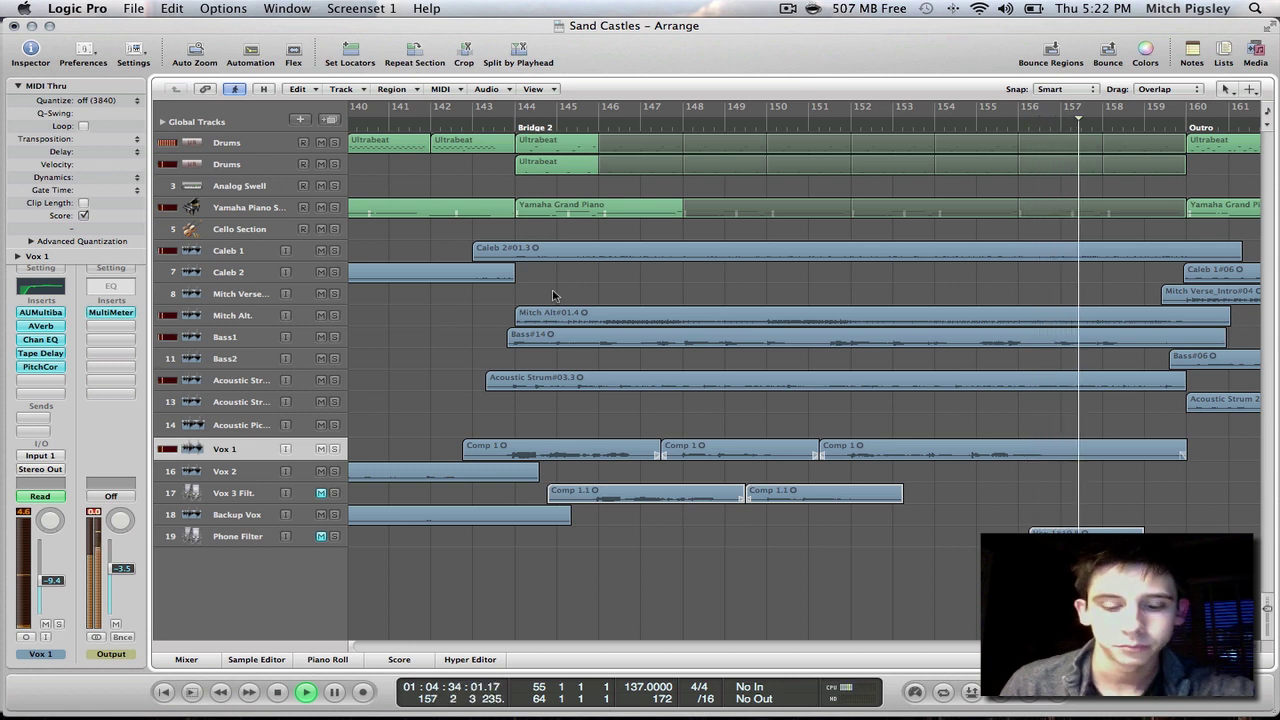
key(space)
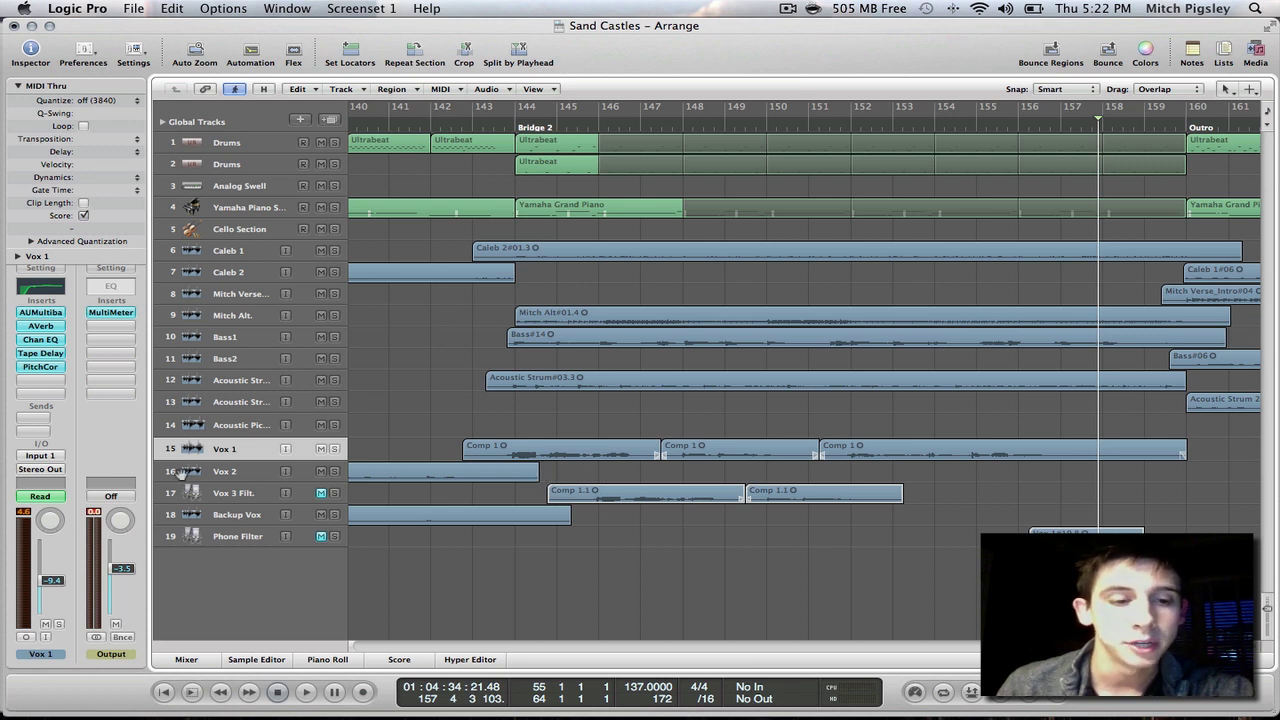
Step: Insert a mono Echo delay plug-in in the next free insert slot of the Vox 1 track
click(228, 450)
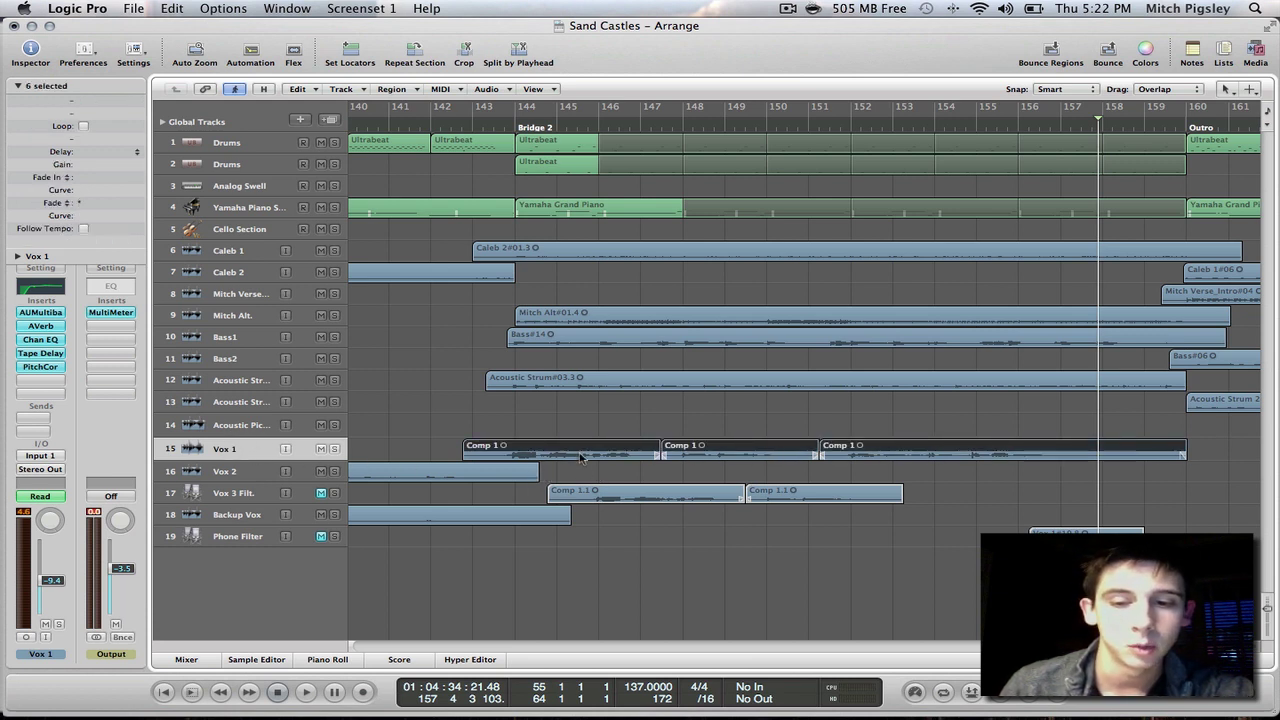
click(42, 384)
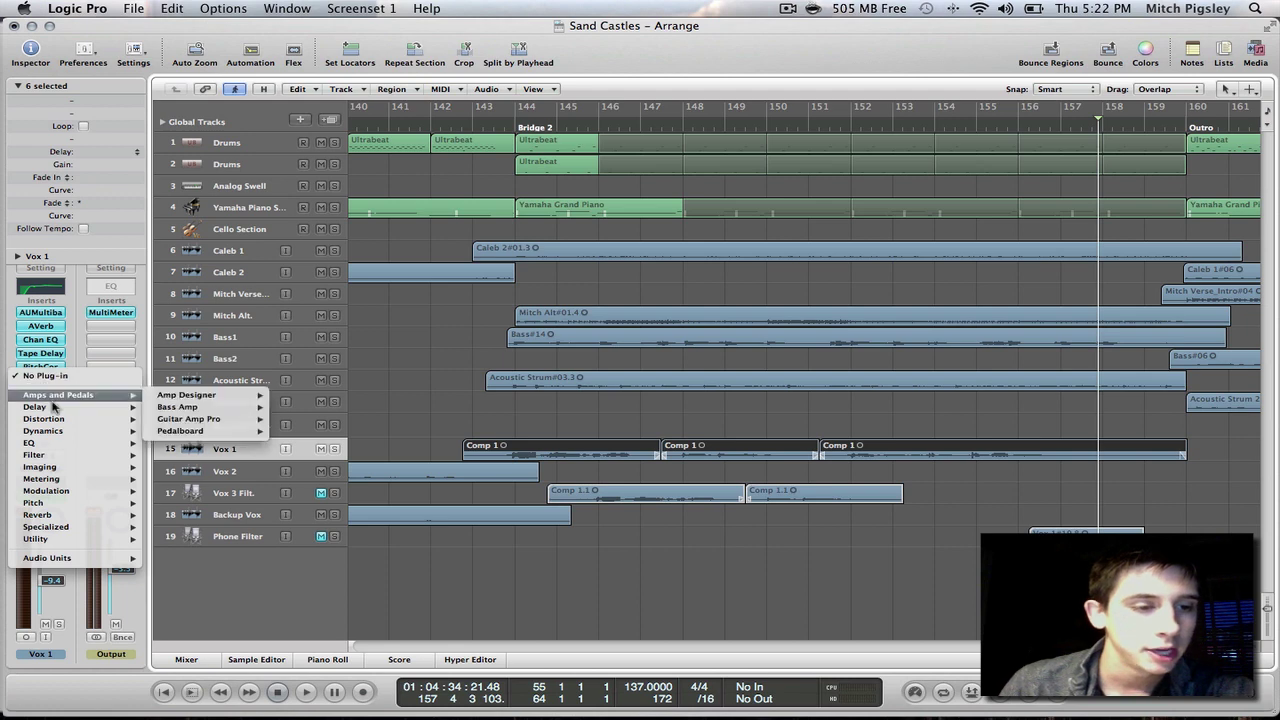
mouse_move(56, 408)
mouse_move(188, 414)
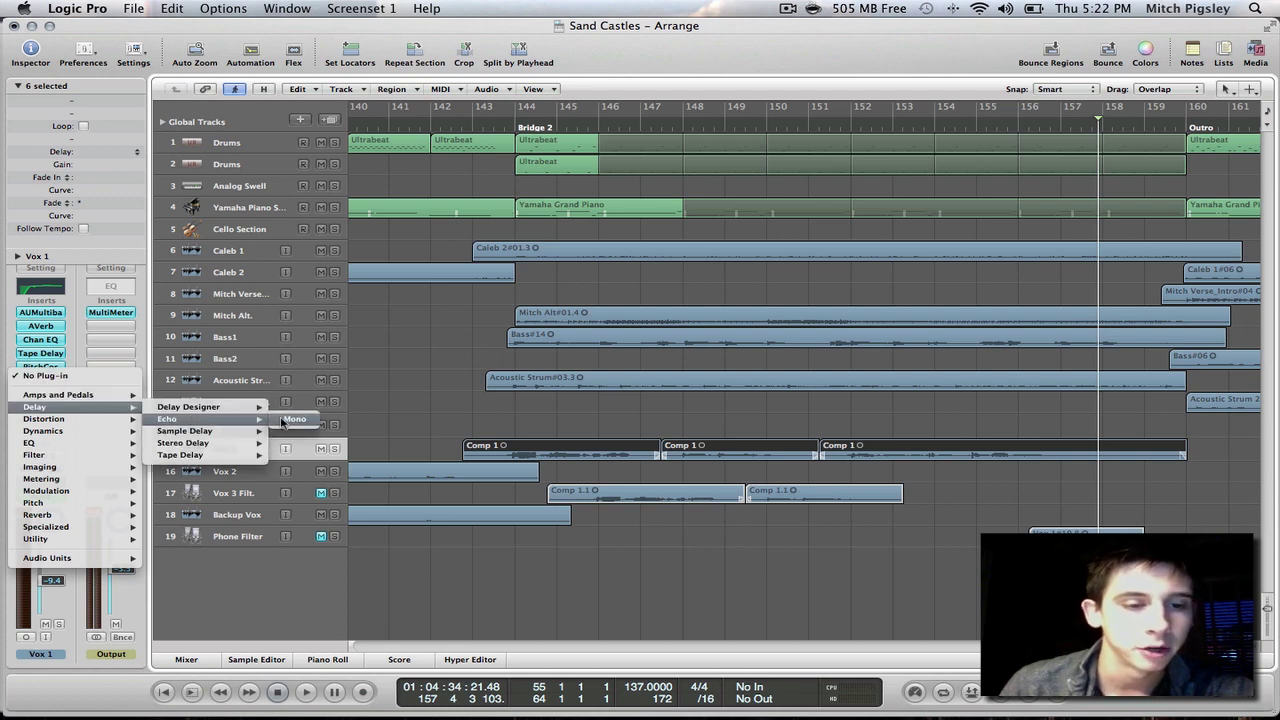
click(290, 420)
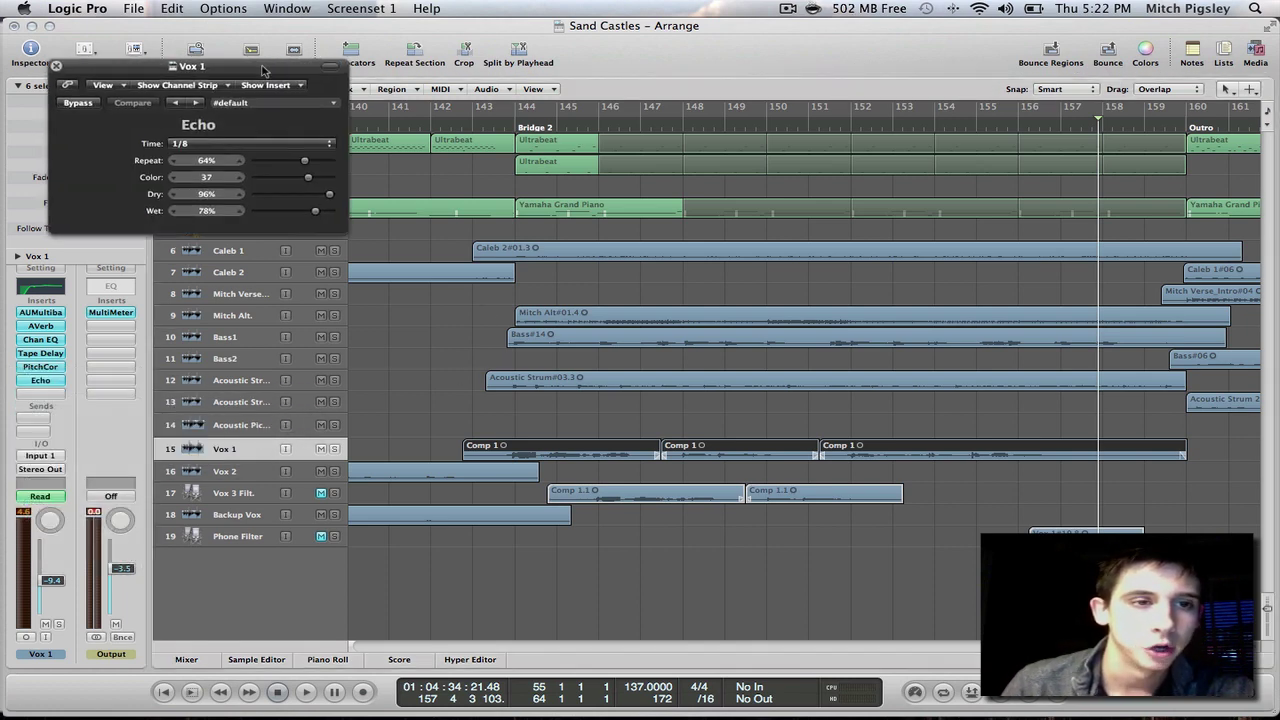
drag(262, 66, 718, 118)
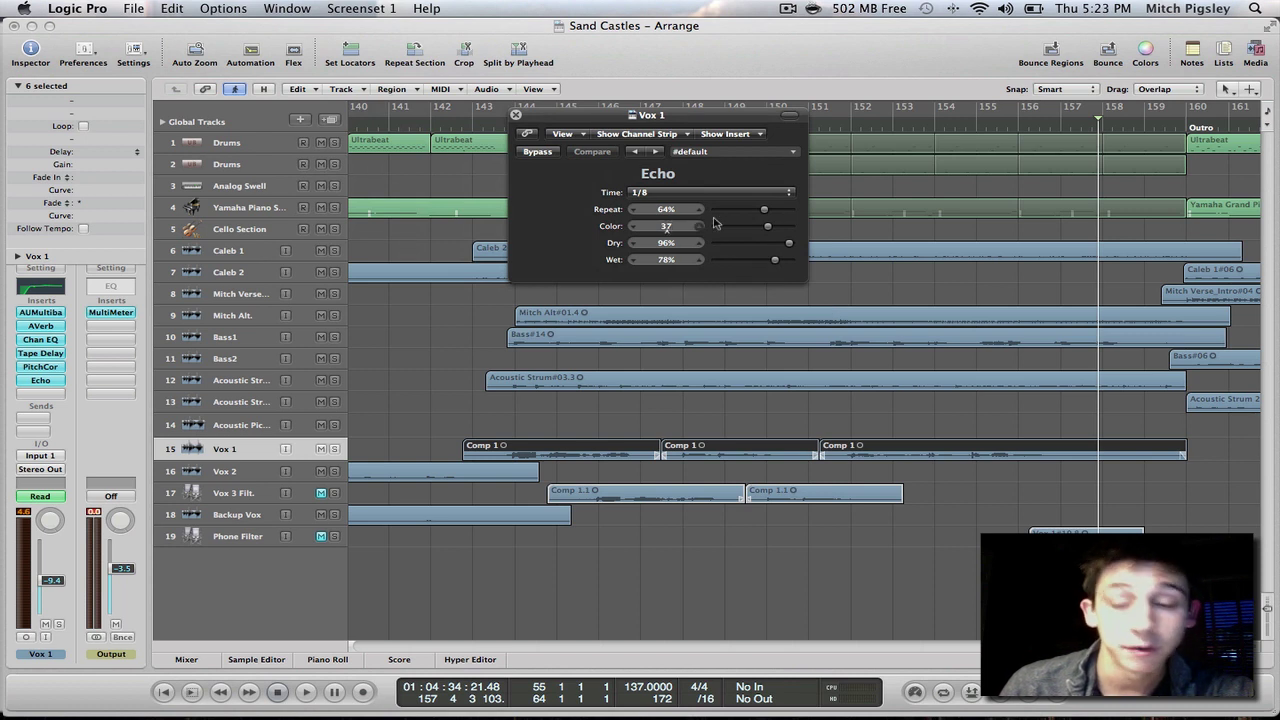
Step: Set the Echo time to 1/2 and its Wet level to 0%, then close the plug-in window
click(787, 195)
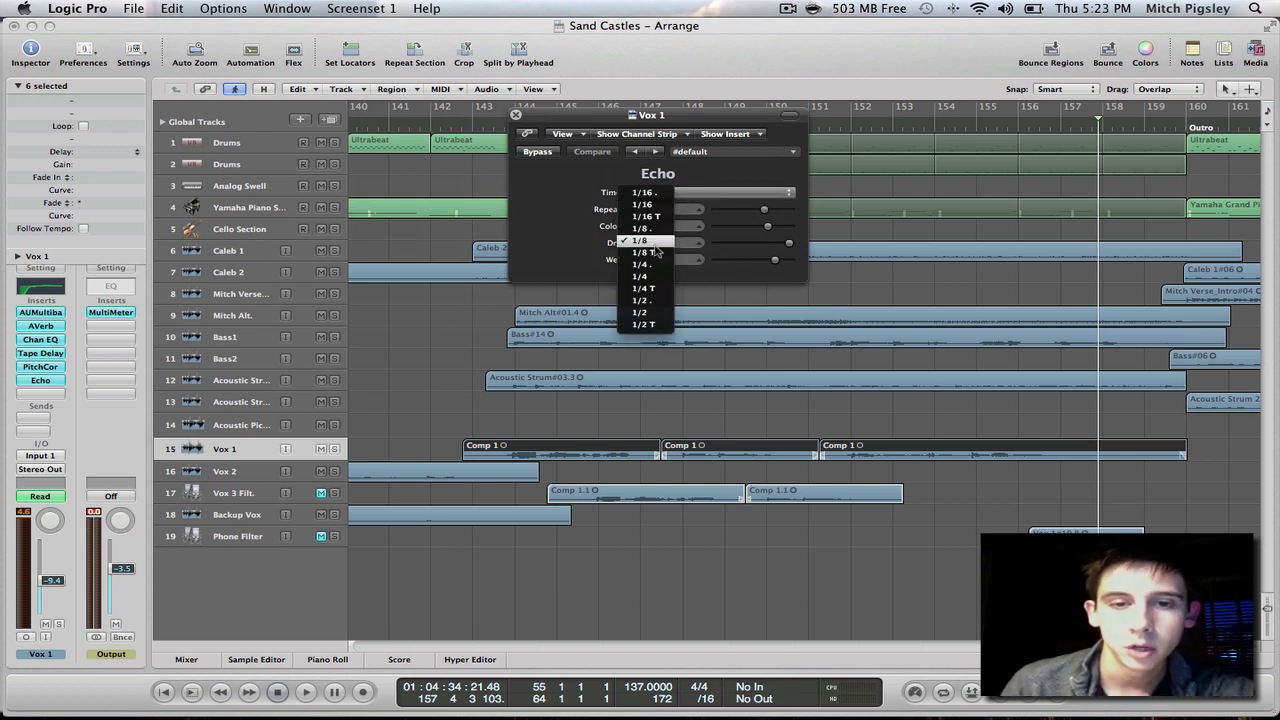
click(658, 313)
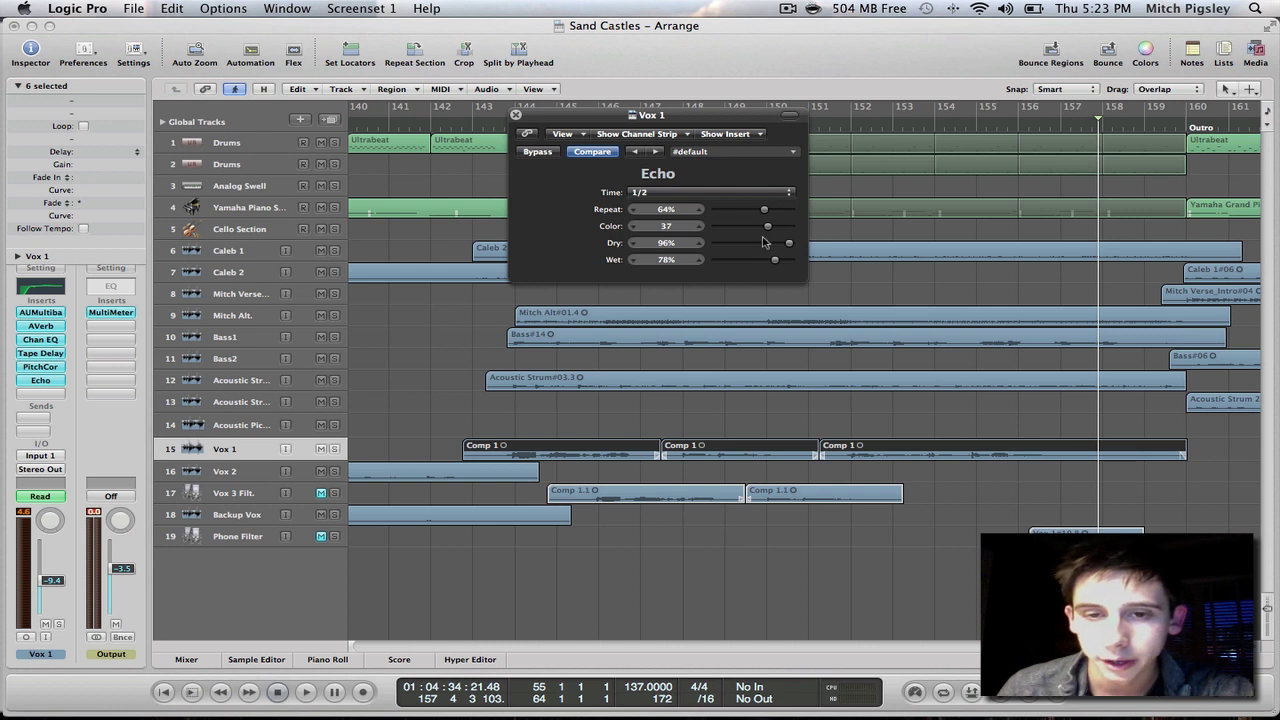
drag(775, 262, 683, 294)
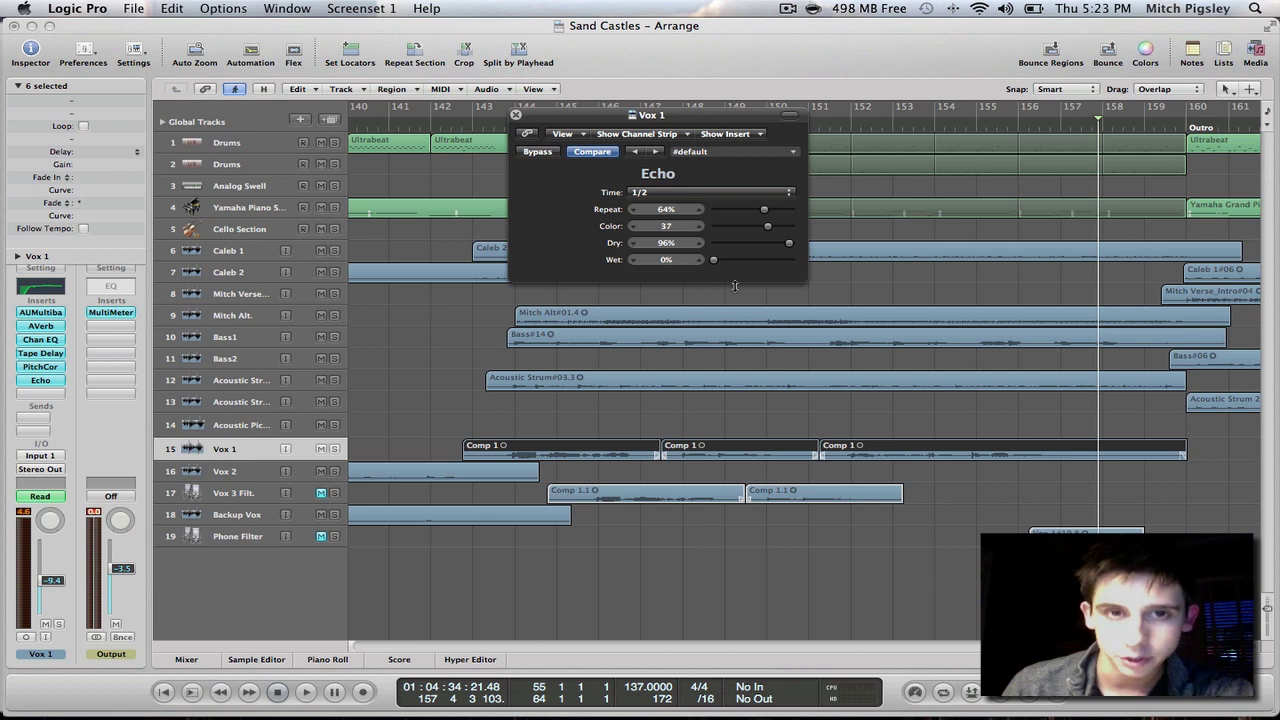
click(516, 115)
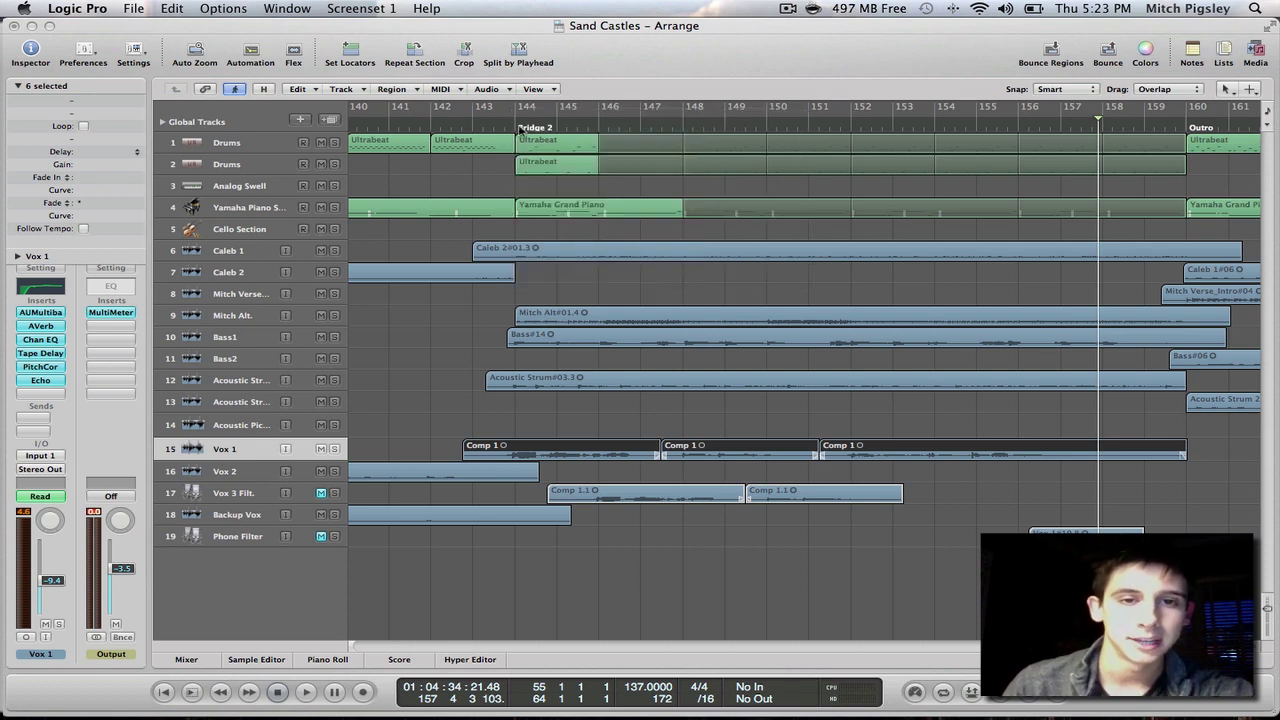
Step: Show the track automation and display the Echo Wet parameter on the Vox 1 track
key(a)
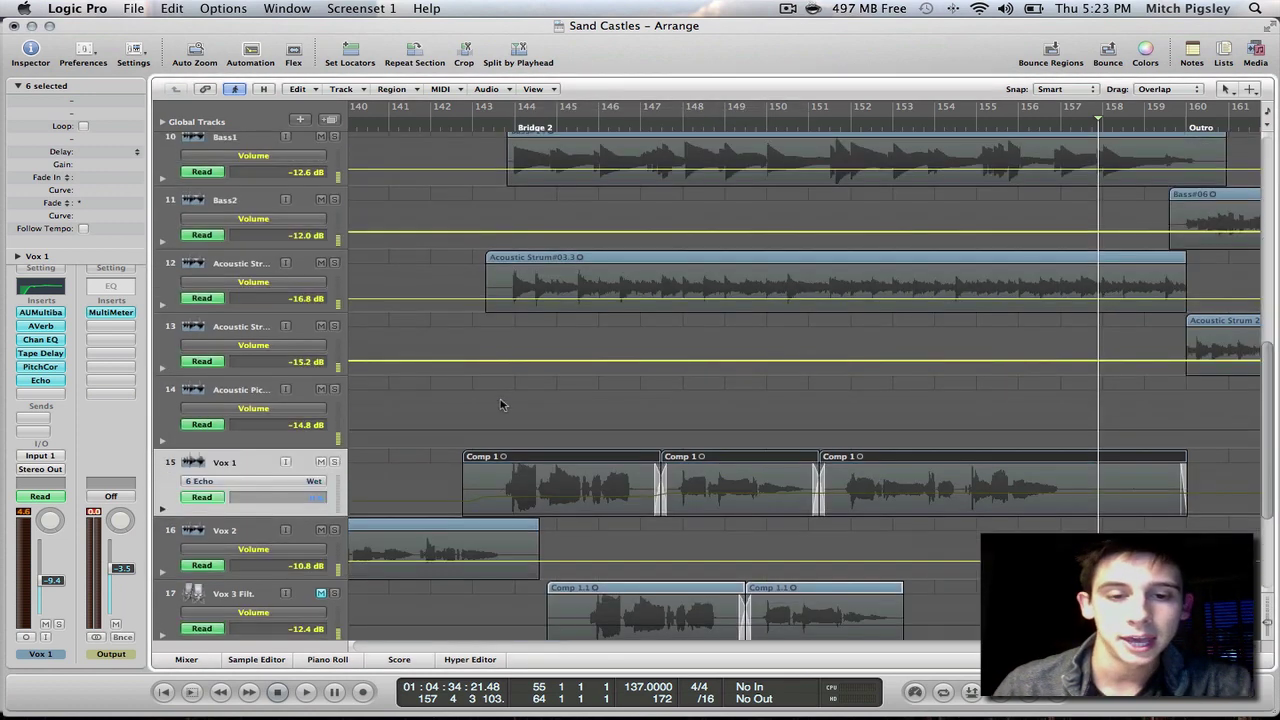
scroll(560, 420, down, 3)
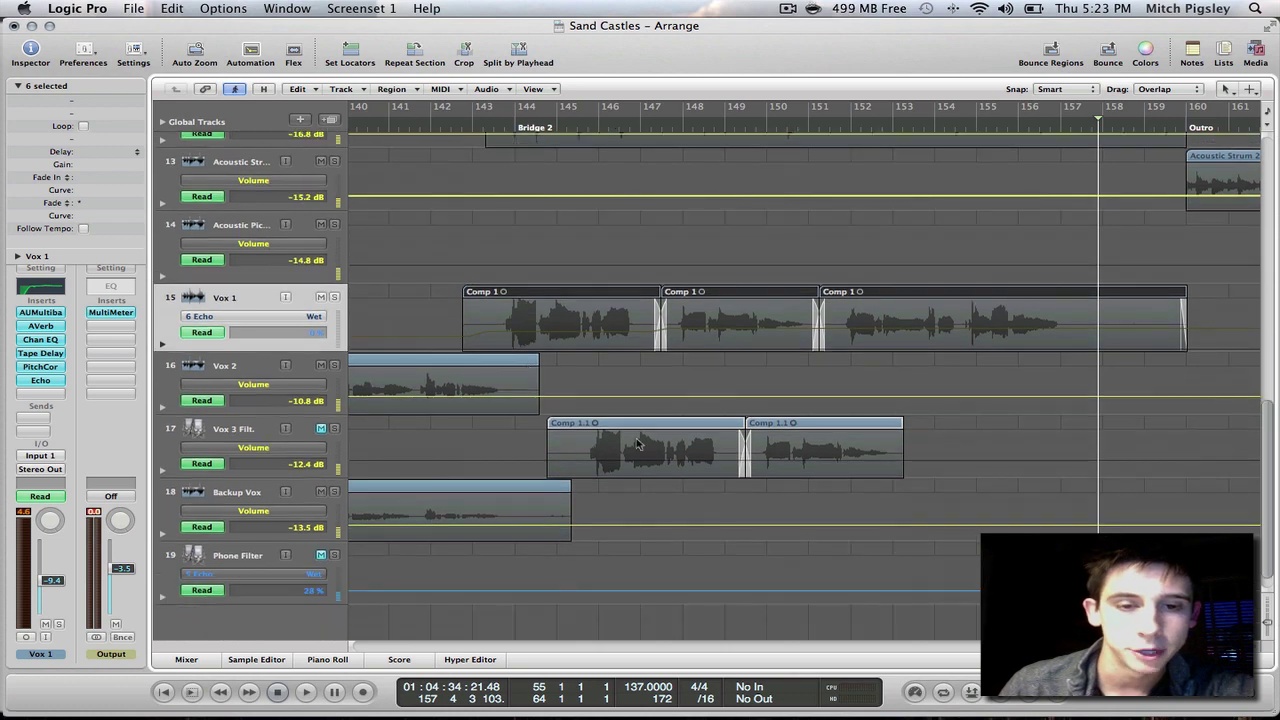
click(266, 318)
mouse_move(321, 410)
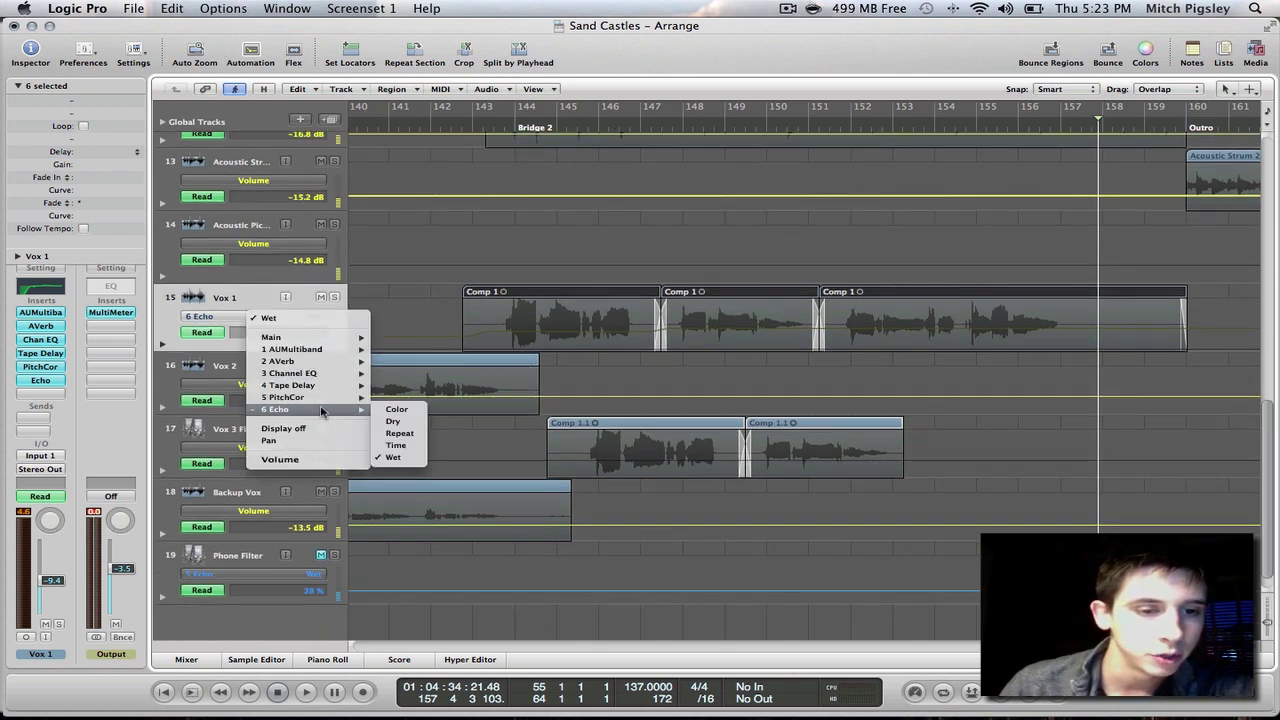
click(394, 457)
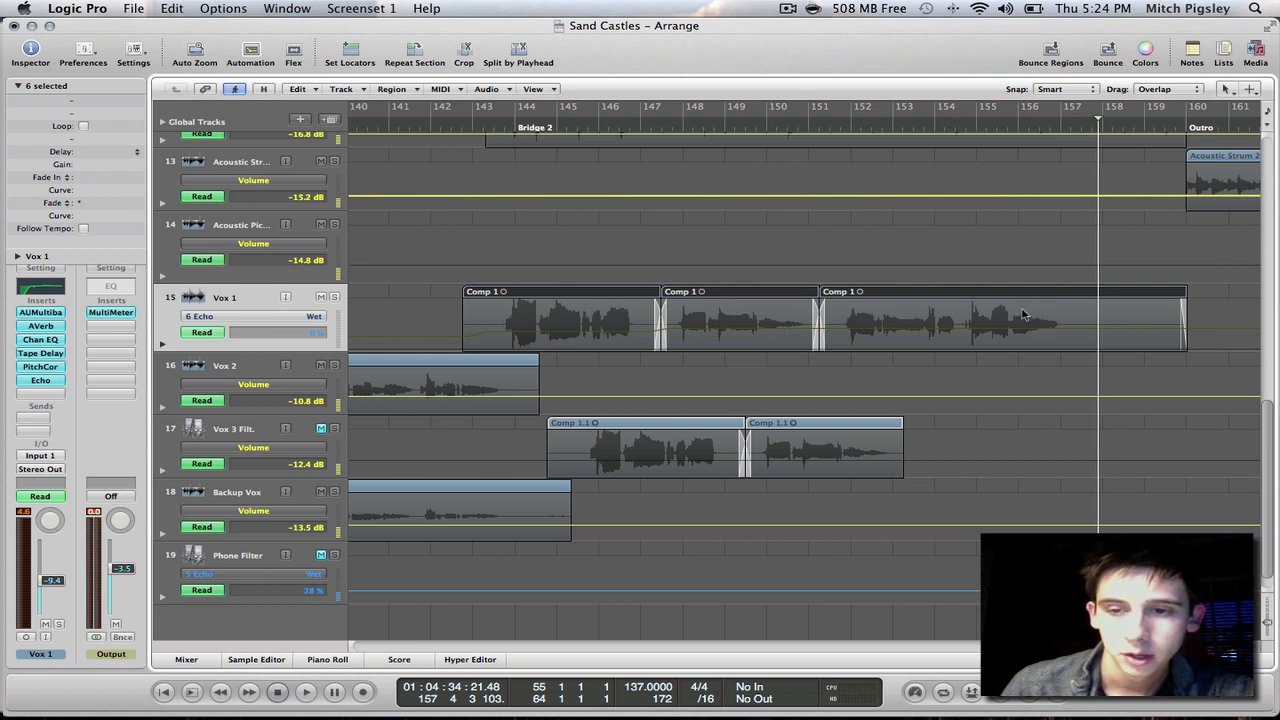
Step: Marquee-select the end of the first Vox 1 phrase from about bar 146 to 147 and raise its Echo Wet automation to 41%
key(Escape)
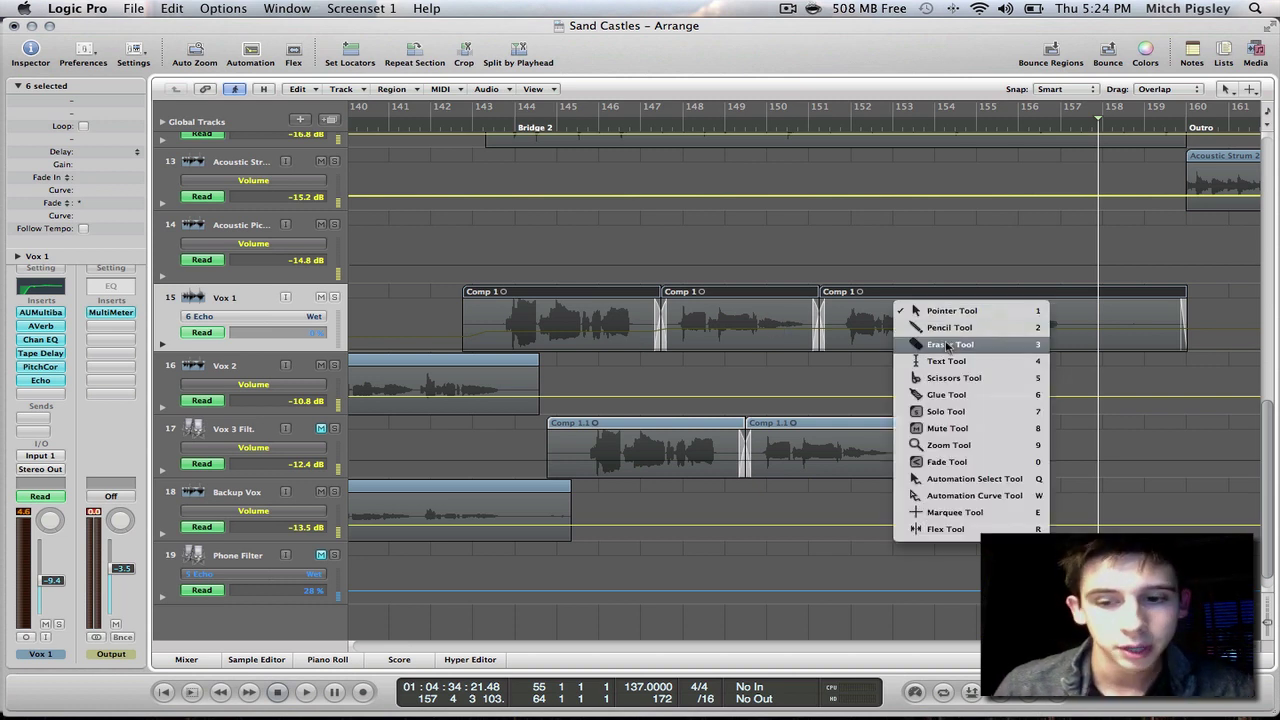
click(976, 512)
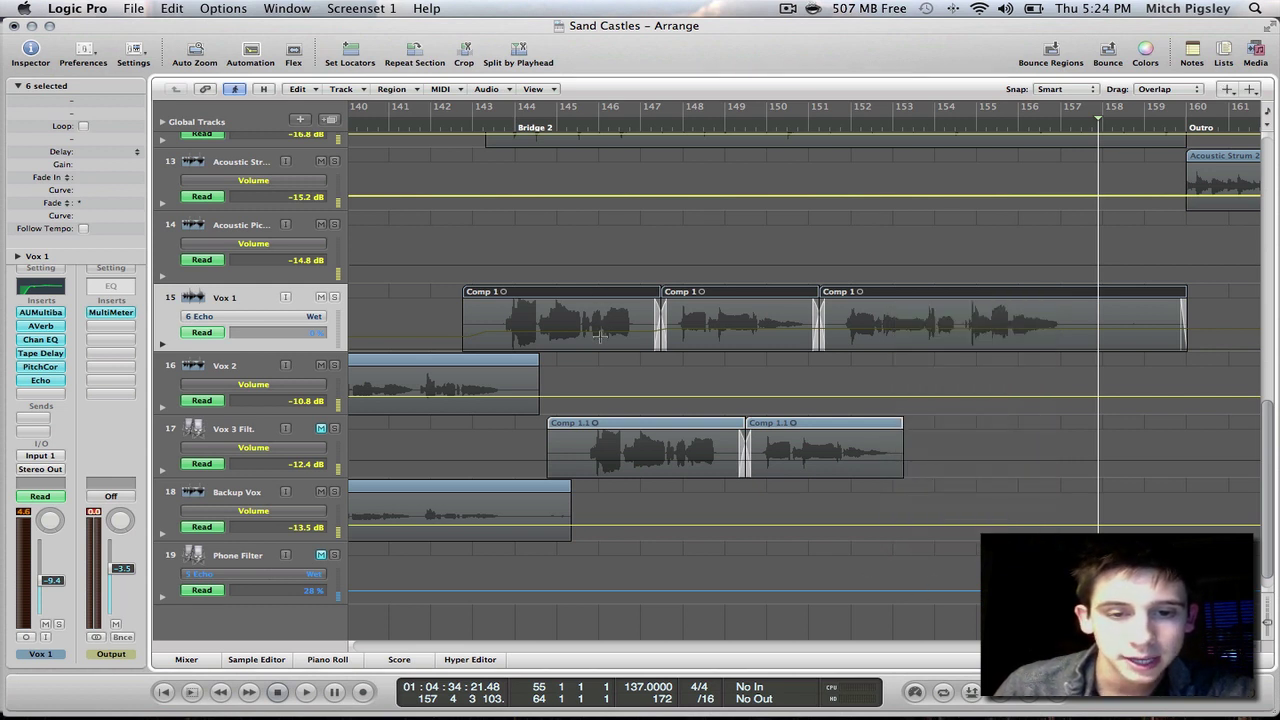
drag(601, 334, 655, 340)
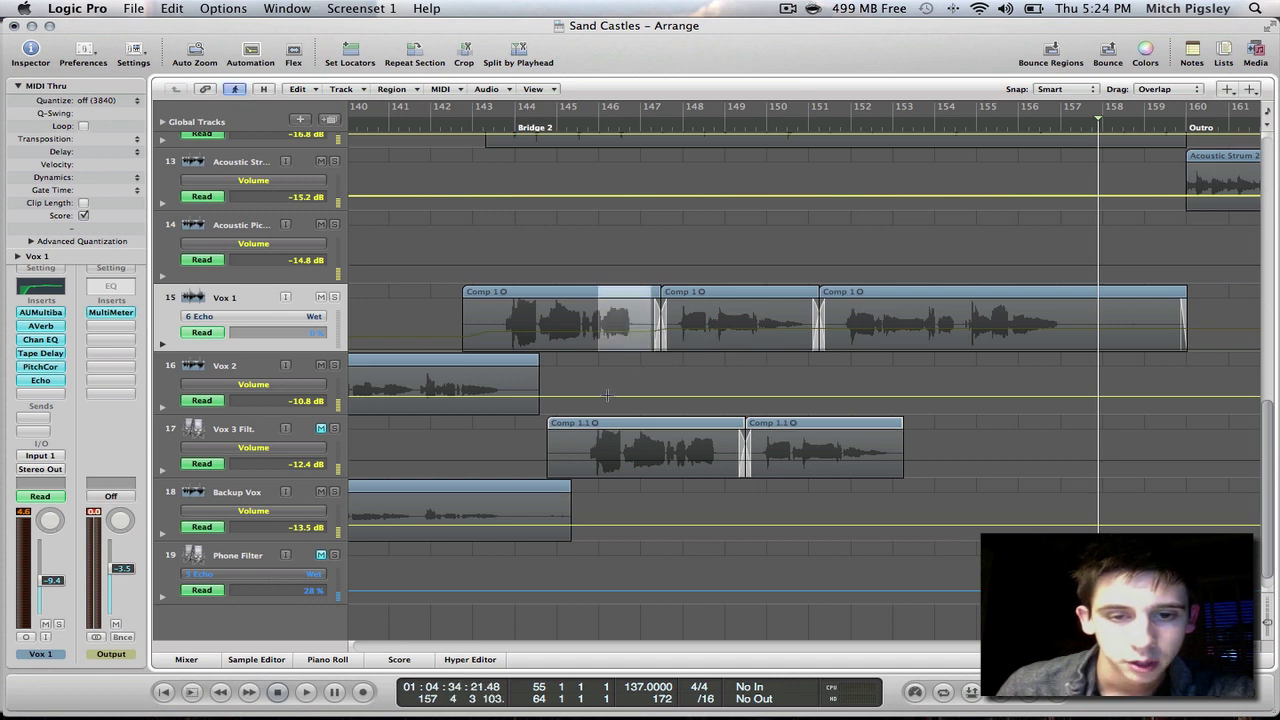
key(Escape)
key(Escape)
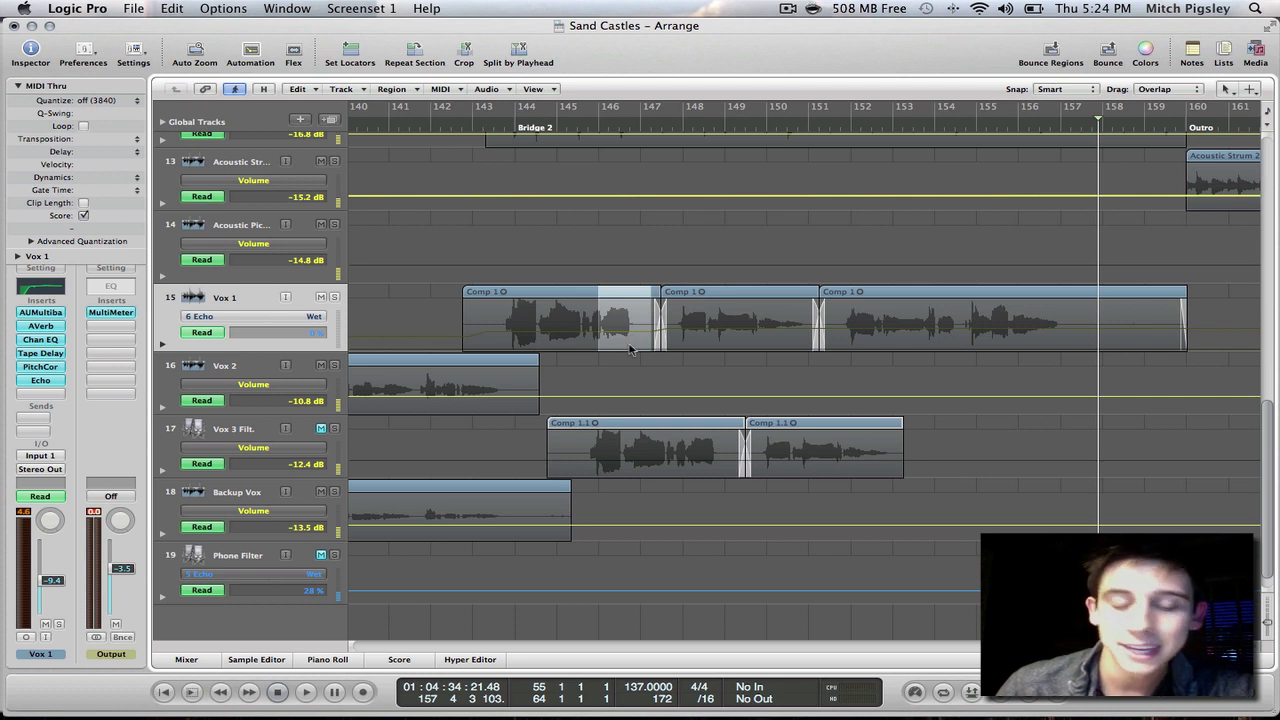
drag(630, 348, 632, 327)
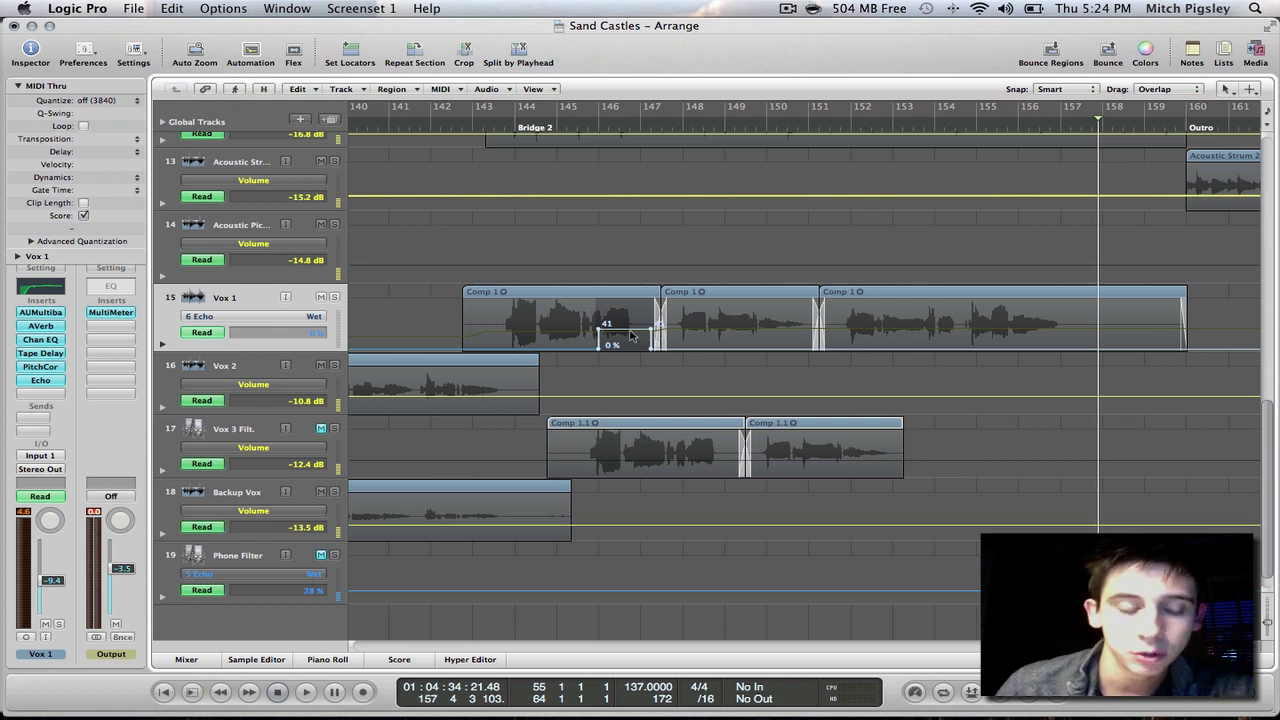
Step: Shift the raised Echo Wet section on Vox 1 later, so it runs from about a quarter into bar 146 to mid-bar 147
key(super+Right)
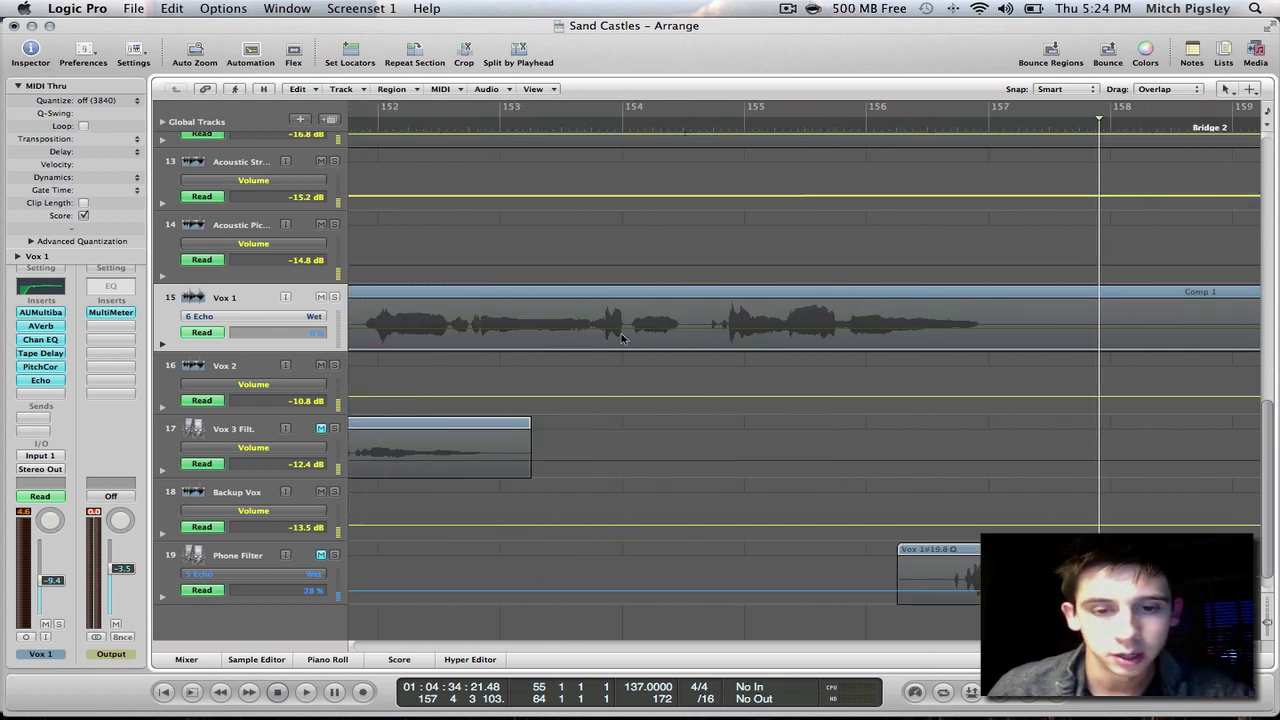
scroll(620, 338, left, 10)
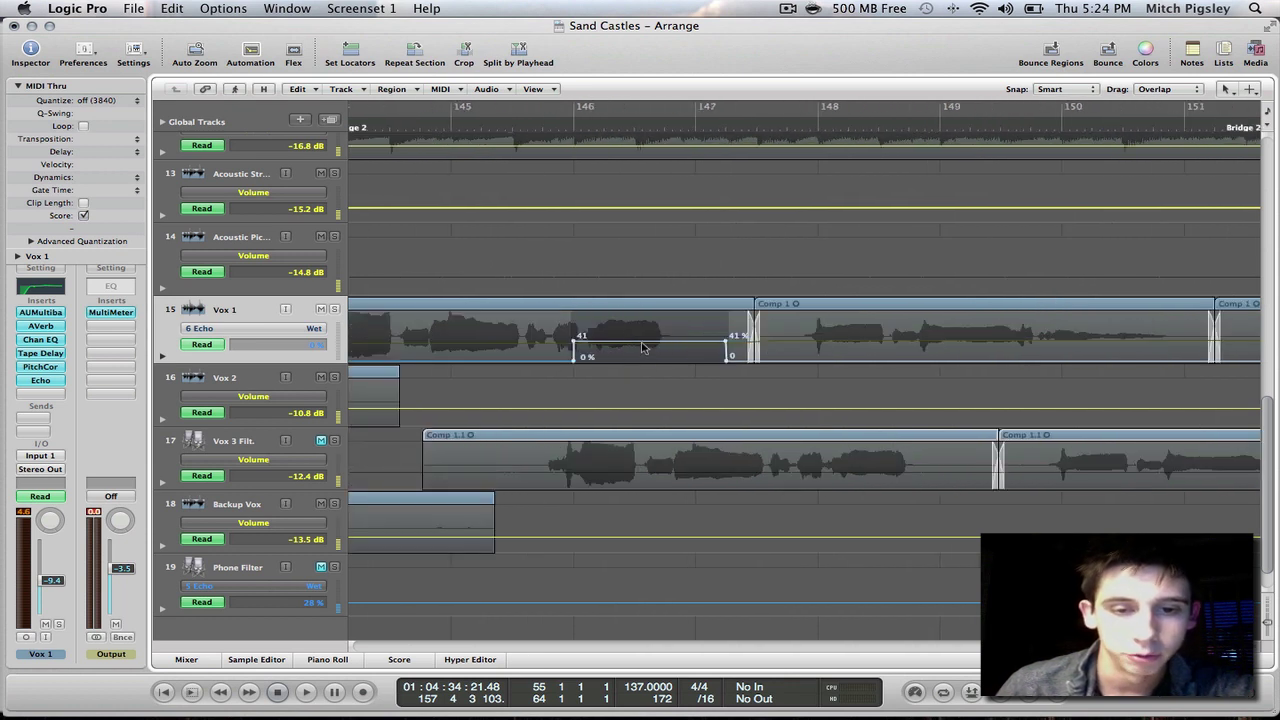
mouse_move(647, 347)
mouse_down()
mouse_move(574, 346)
mouse_move(662, 361)
mouse_up()
key(Escape)
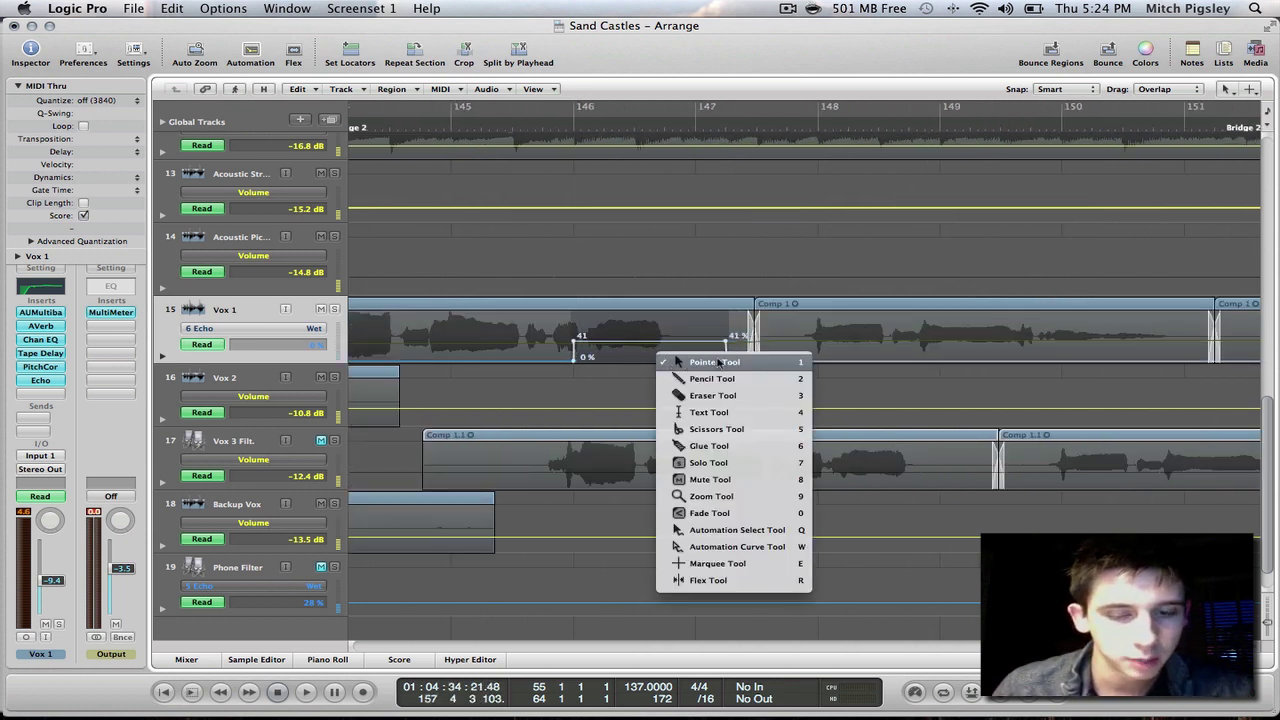
key(Escape)
click(735, 328)
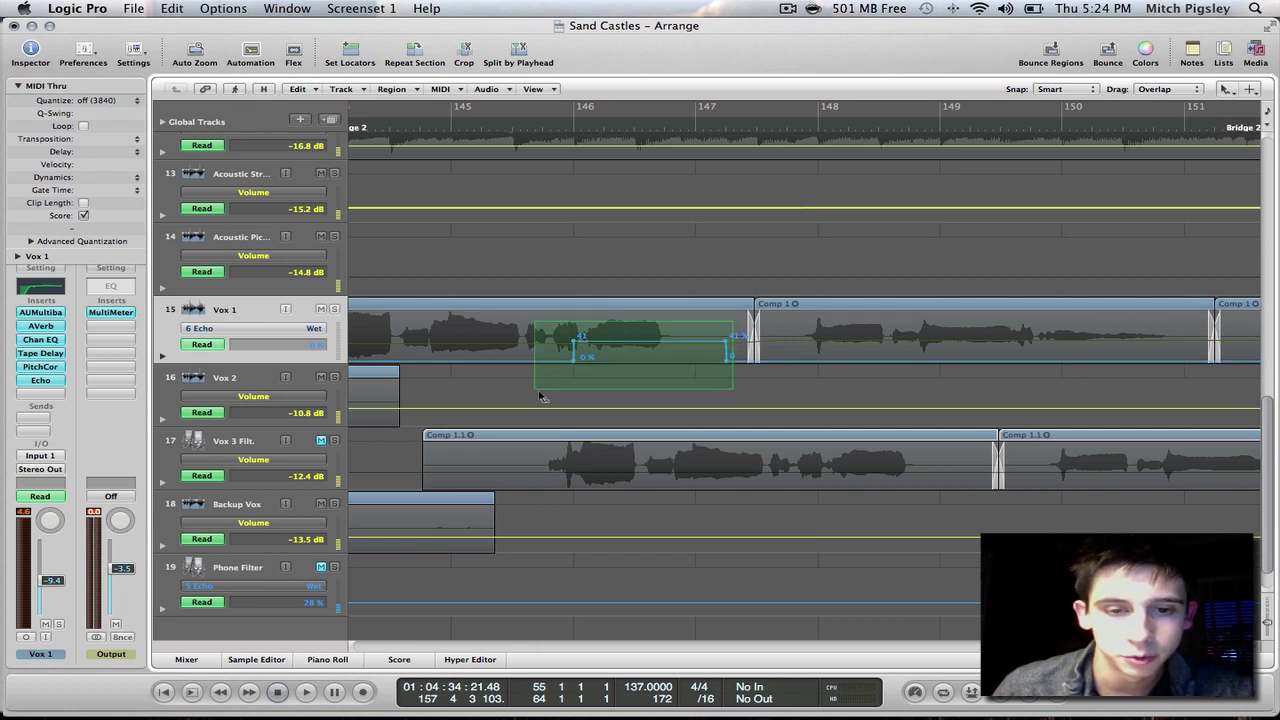
drag(540, 397, 540, 397)
key(Escape)
key(Escape)
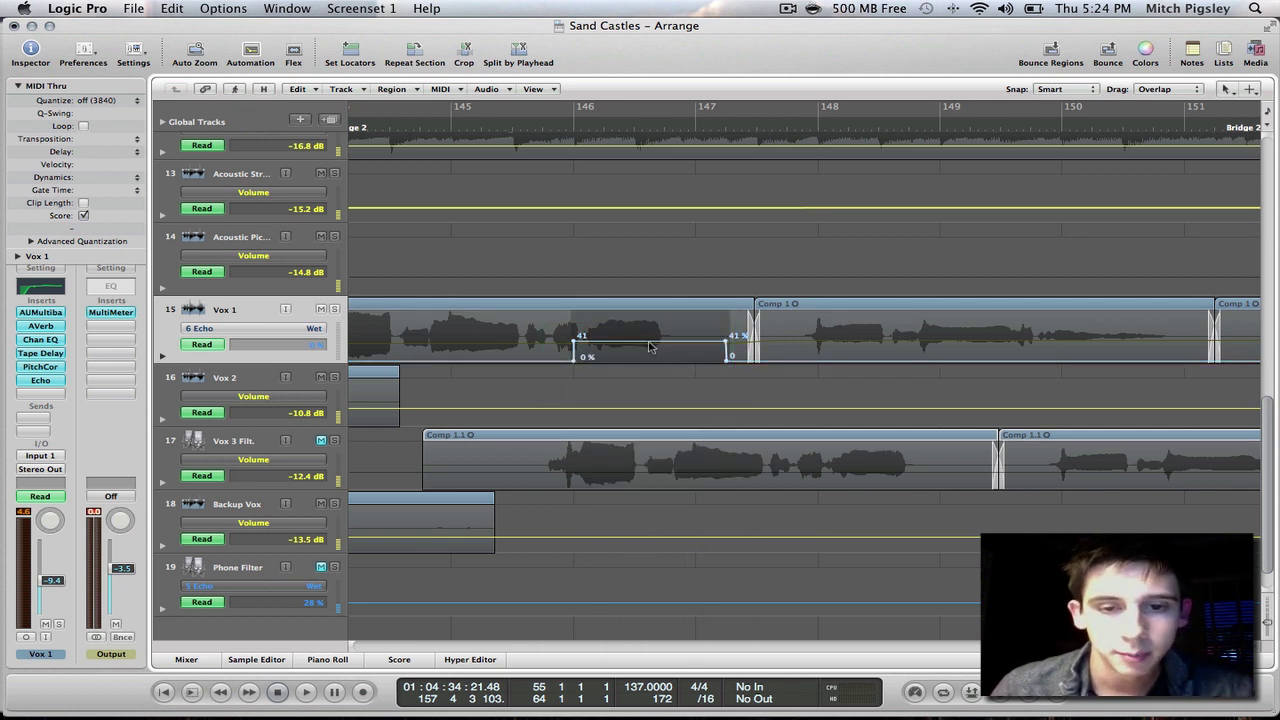
click(650, 347)
drag(650, 347, 683, 348)
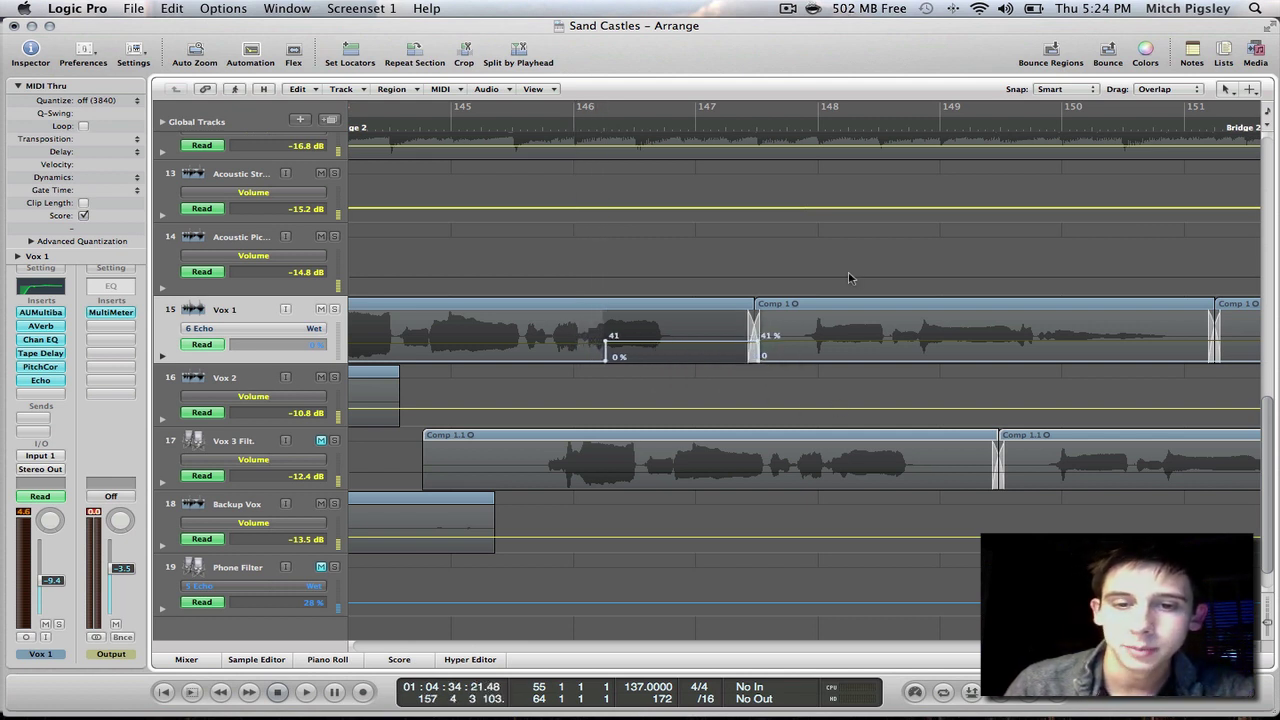
Step: Solo the Vox 1 track and play it from about the middle of bar 145 to check the echo, then stop
scroll(849, 278, left, 5)
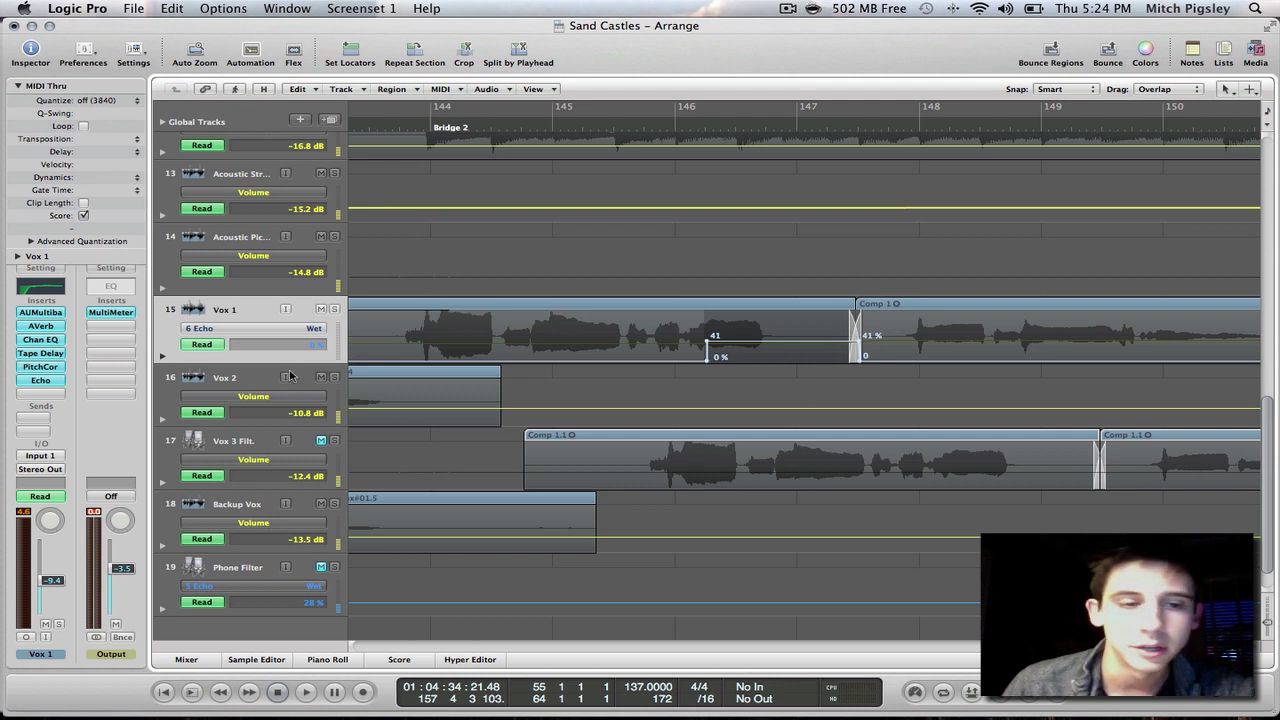
click(335, 309)
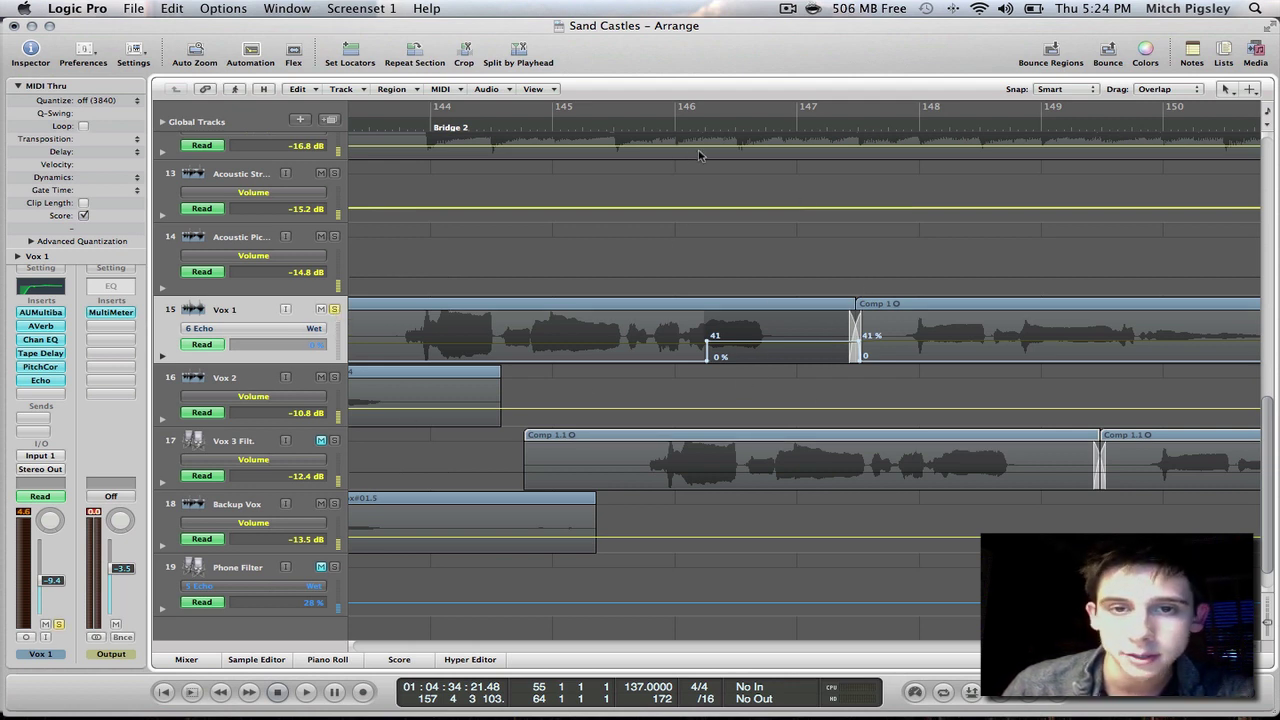
click(619, 127)
key(space)
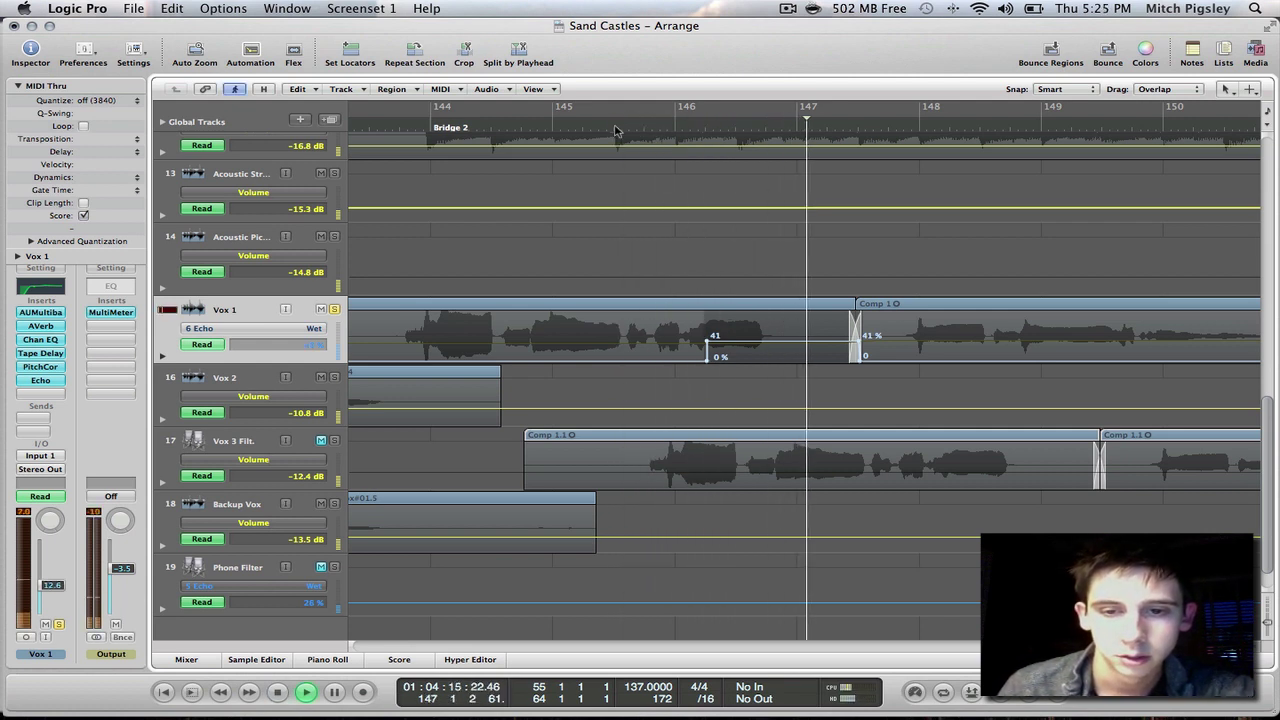
key(space)
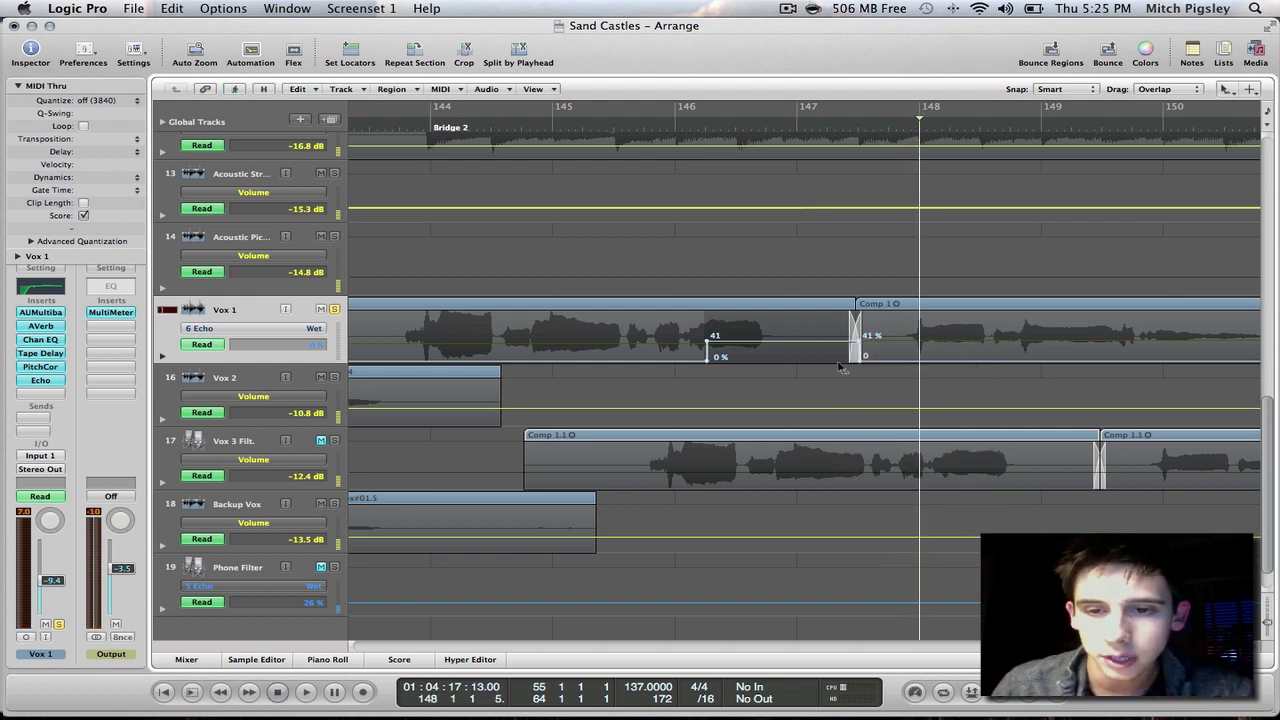
key(Escape)
click(845, 372)
click(869, 352)
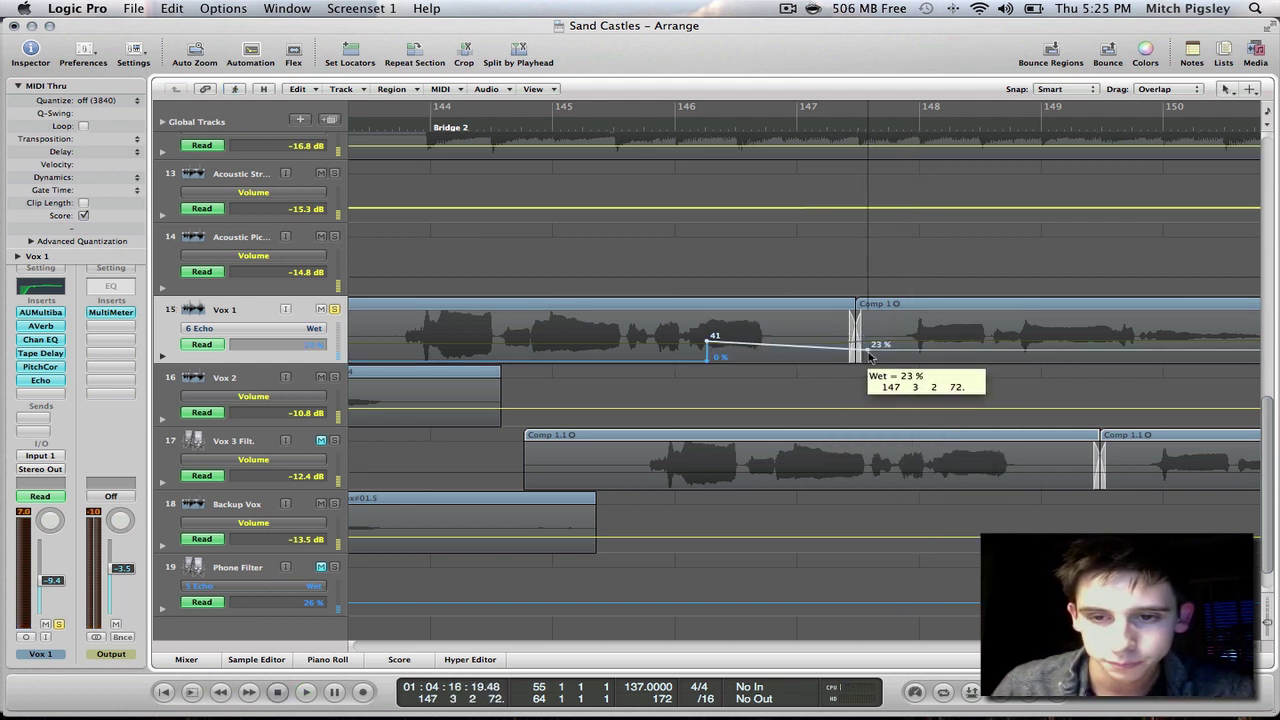
click(869, 356)
key(Escape)
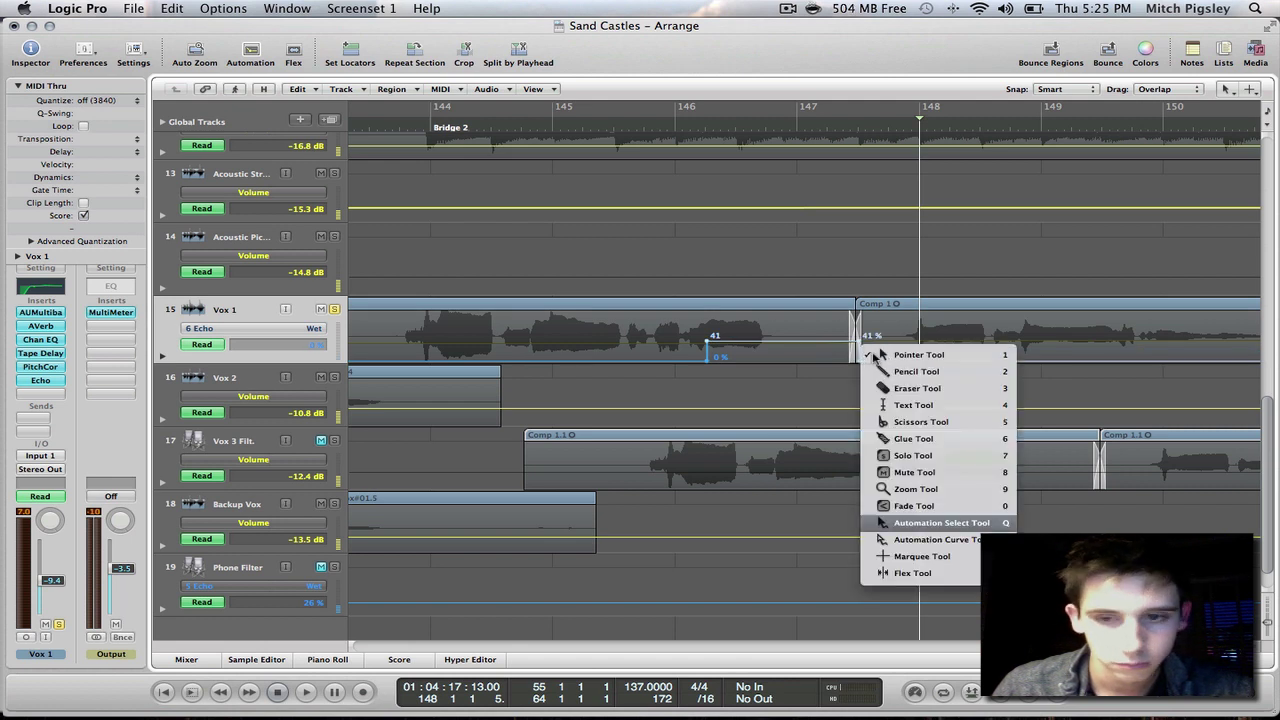
click(862, 355)
key(Escape)
key(Escape)
drag(862, 357, 890, 350)
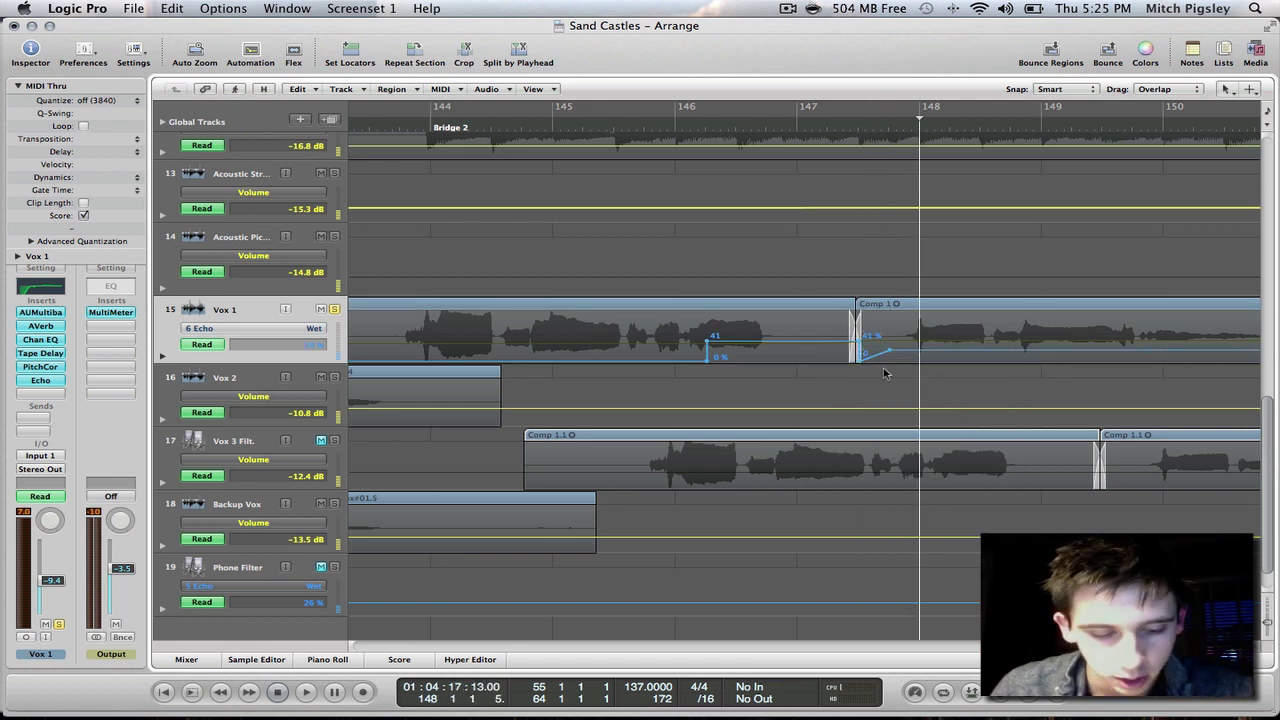
key(super+z)
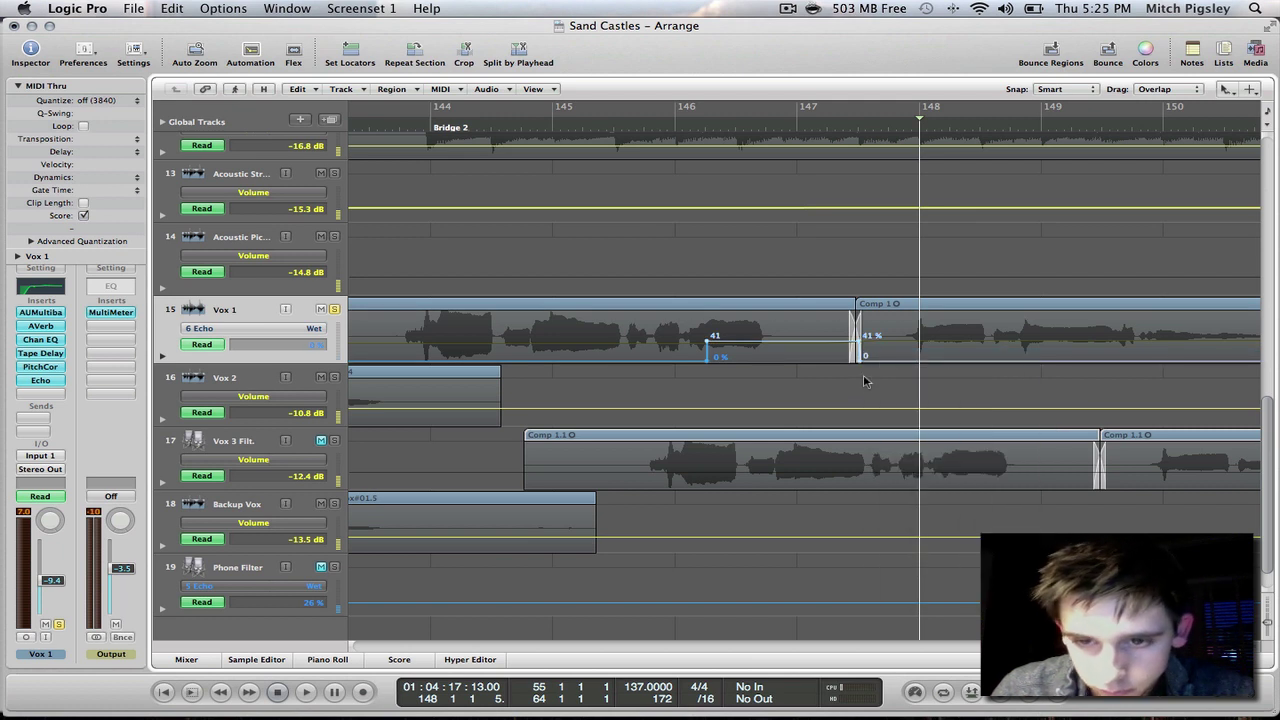
Step: Extend the 41% Echo Wet section on Vox 1 by moving its end to shortly before bar 148
click(865, 381)
click(851, 374)
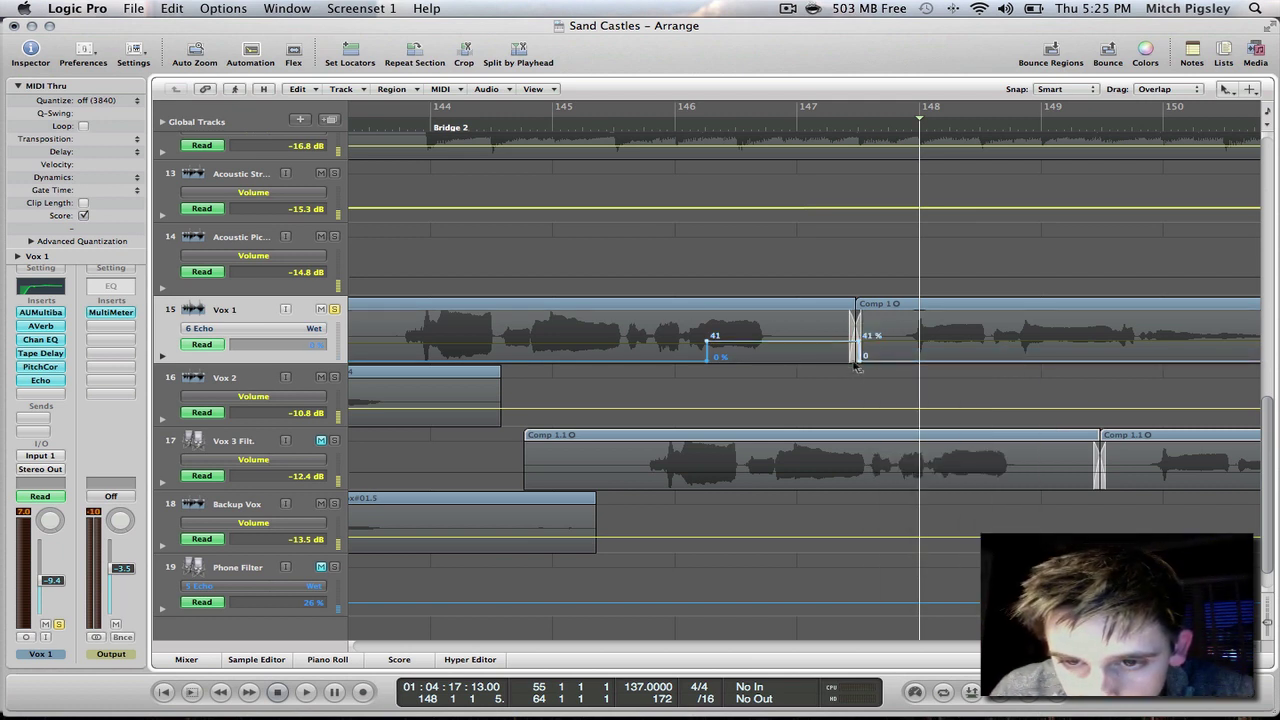
key(Escape)
click(862, 360)
click(865, 358)
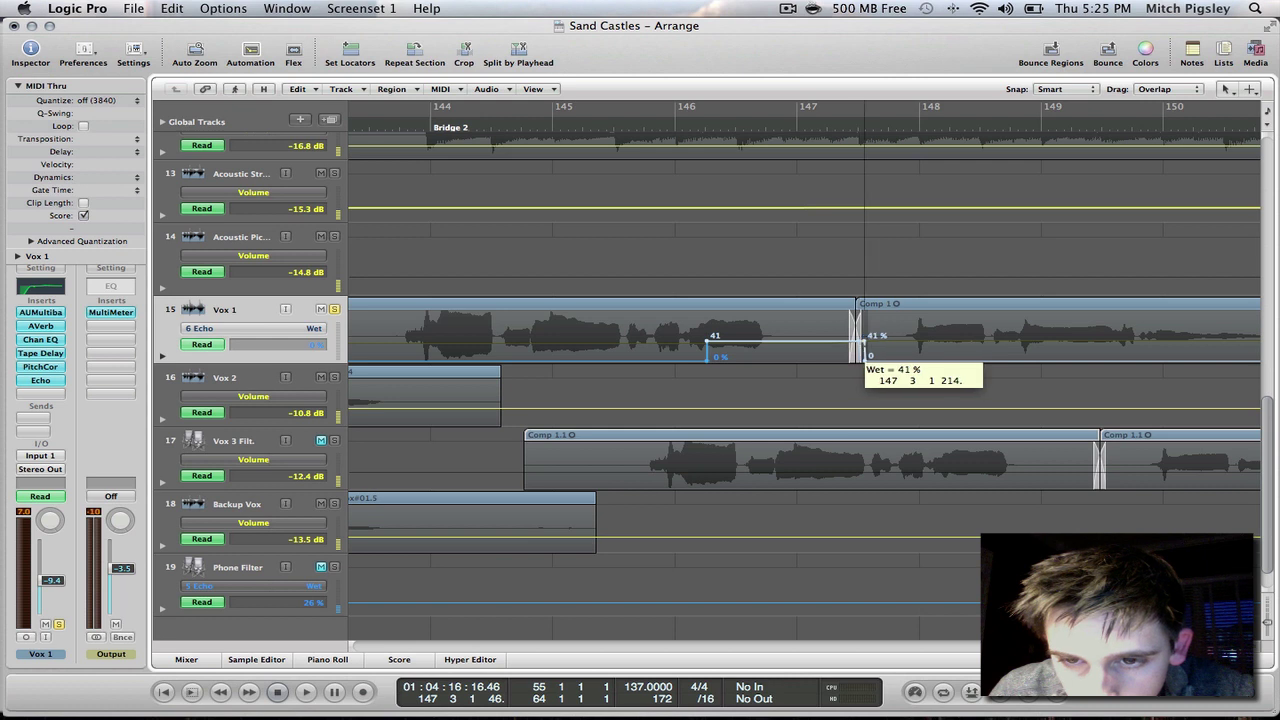
drag(865, 357, 902, 351)
key(Escape)
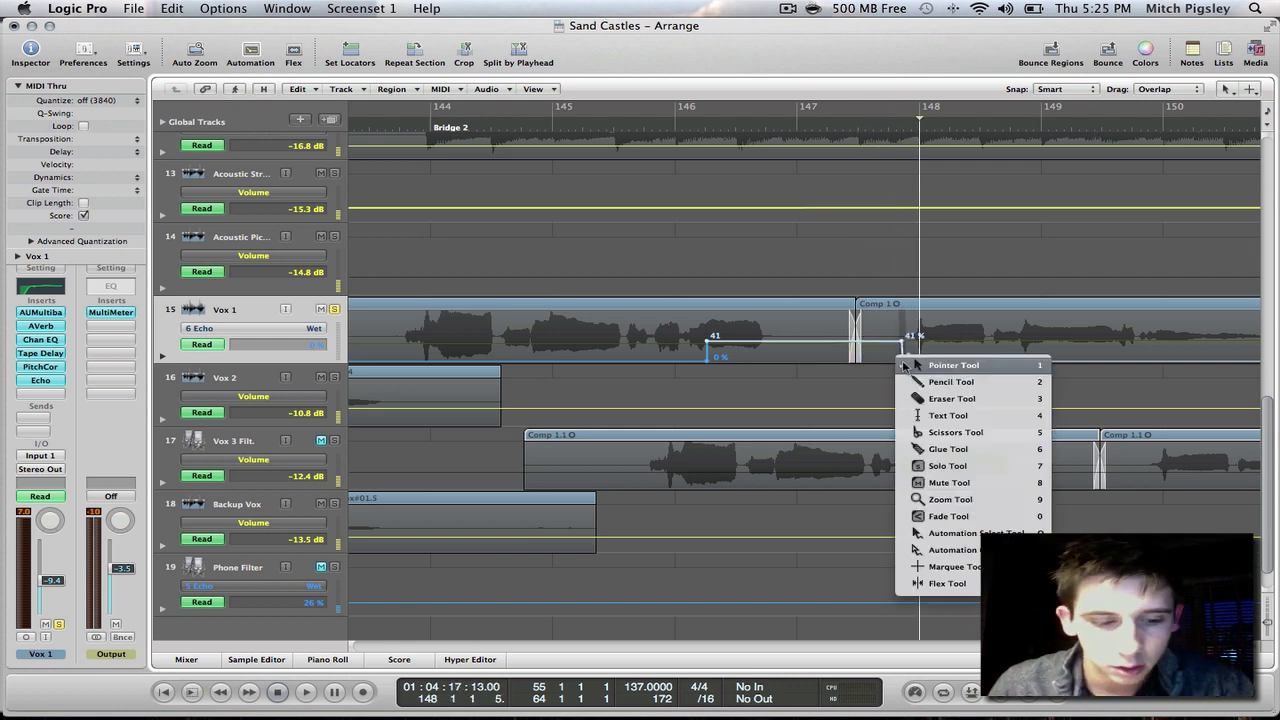
Step: Slope both ends of the raised Echo Wet section on Vox 1 into short ramps up to and down from 41%
click(910, 363)
drag(905, 362, 914, 362)
drag(708, 345, 724, 342)
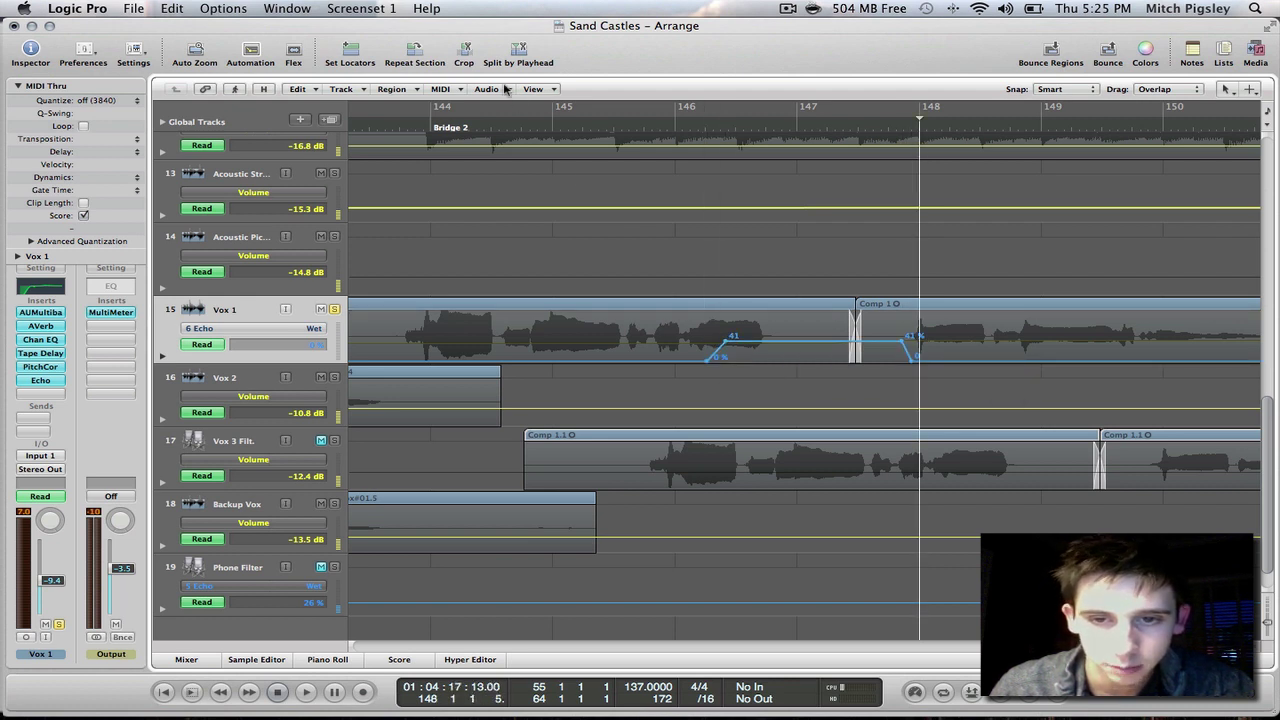
Step: Play Vox 1 from about bar 145, then extend the Echo Wet fade-out to about a third into bar 148
click(570, 130)
key(space)
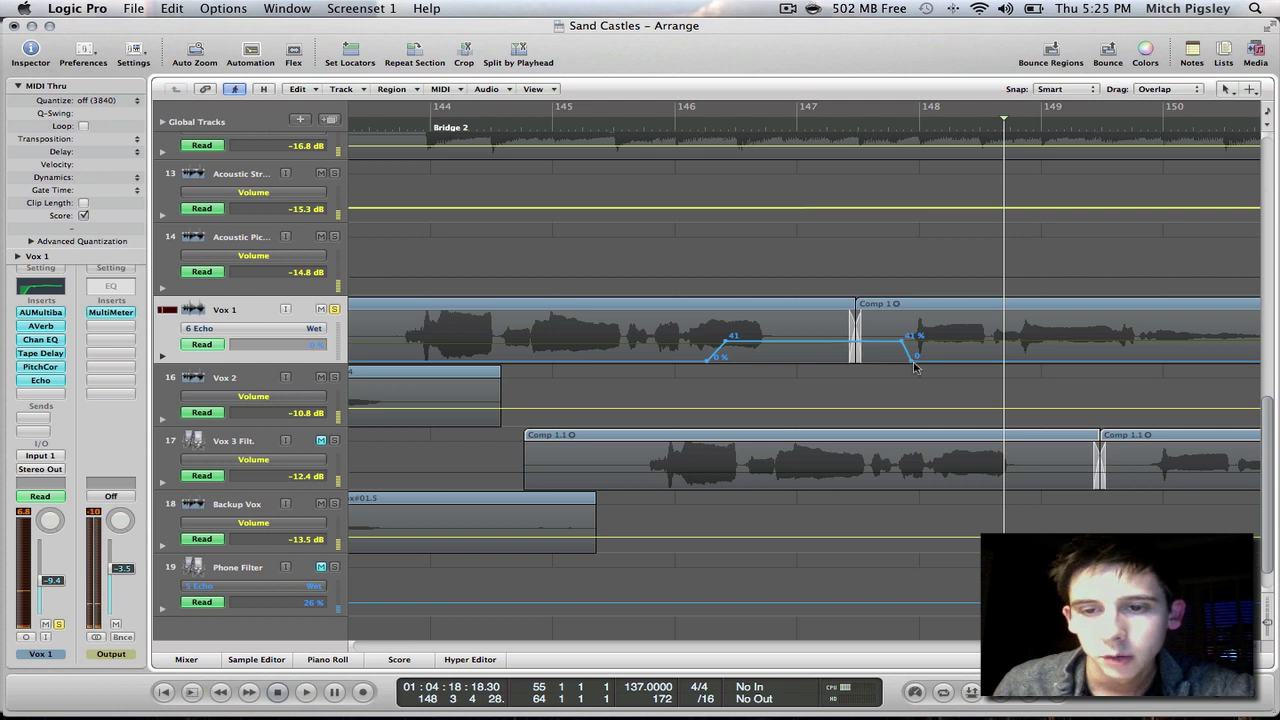
drag(913, 367, 963, 369)
Step: Select the whole raised Echo Wet shape on Vox 1 and copy it to the second phrase, from about bar 150 to 152
scroll(476, 426, right, 4)
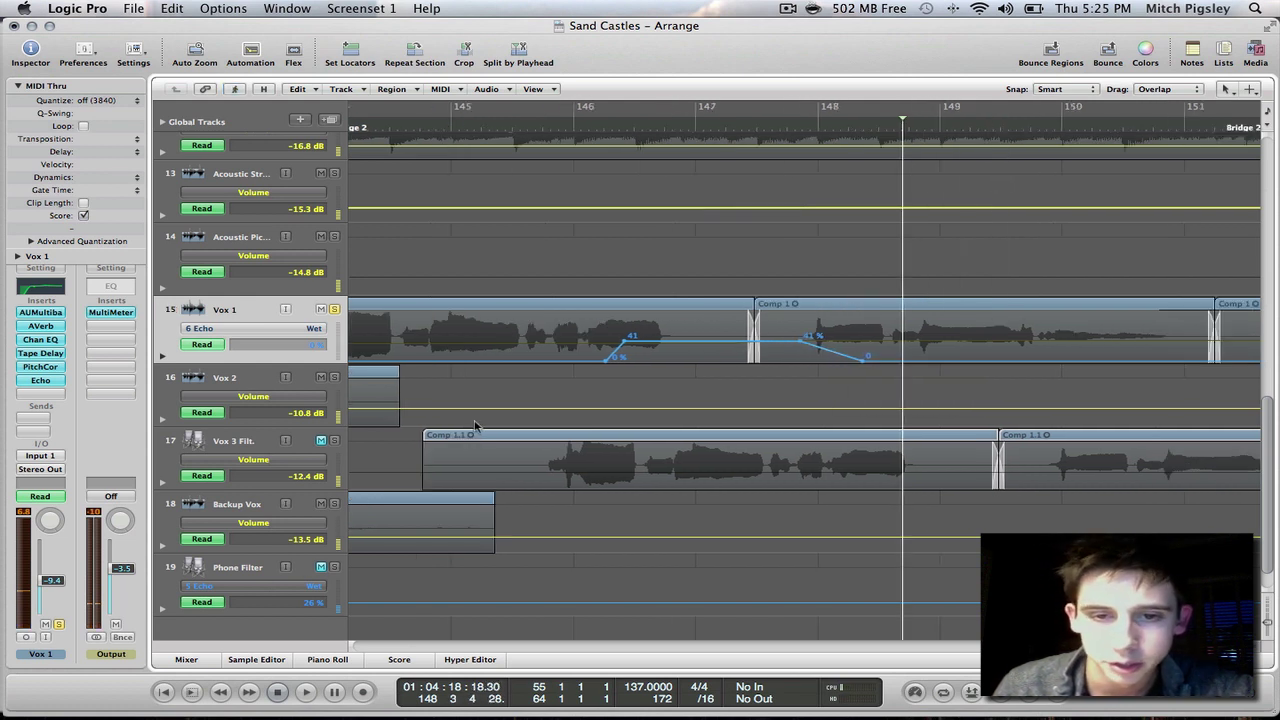
scroll(740, 315, right, 5)
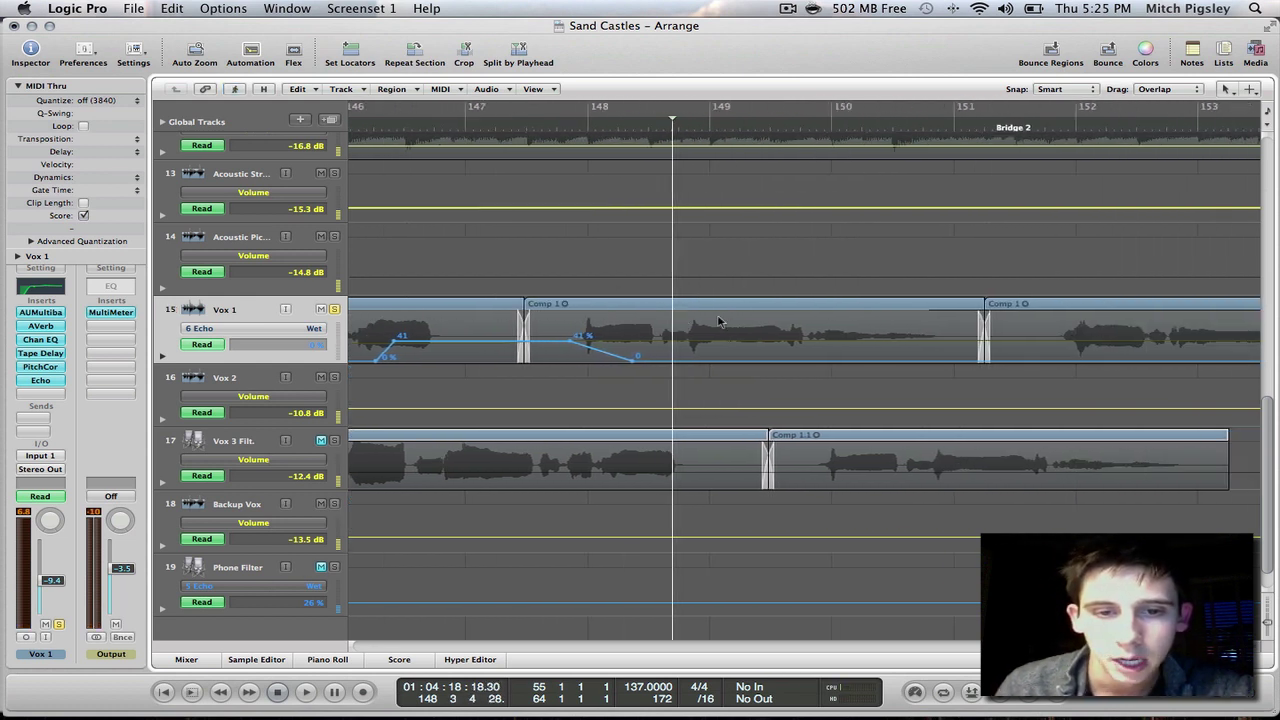
key(Escape)
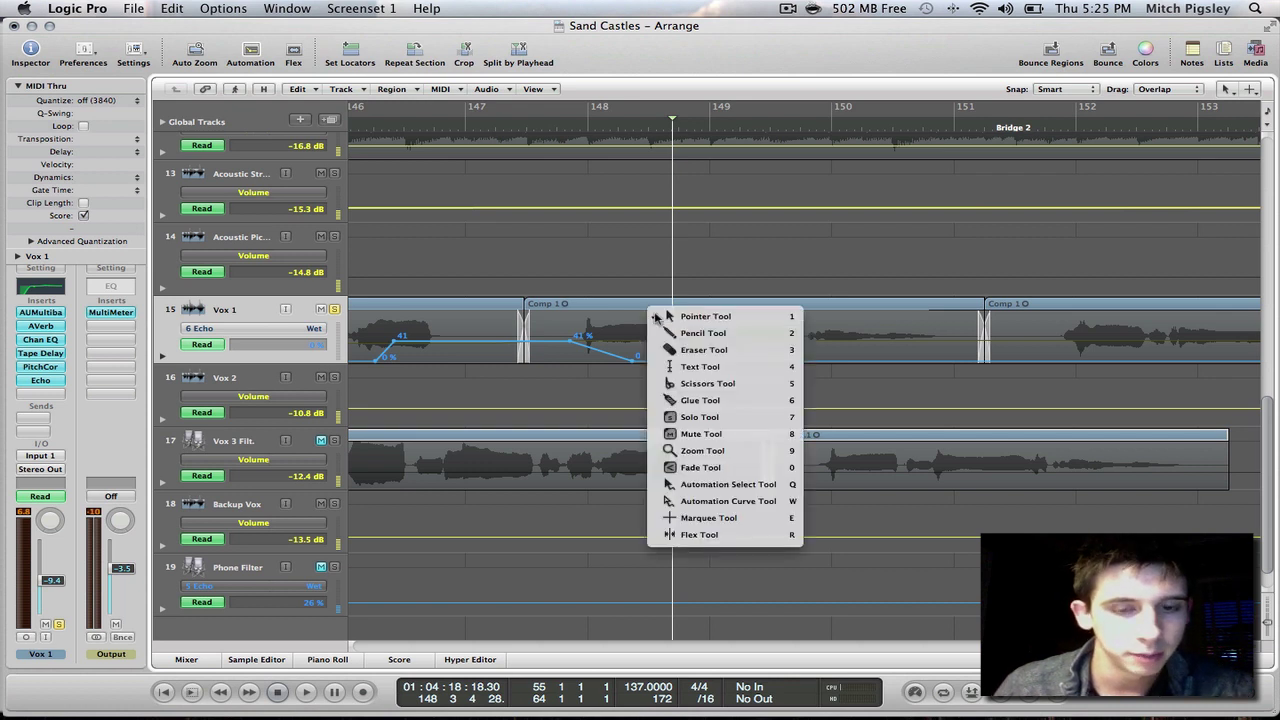
click(667, 327)
drag(365, 400, 360, 398)
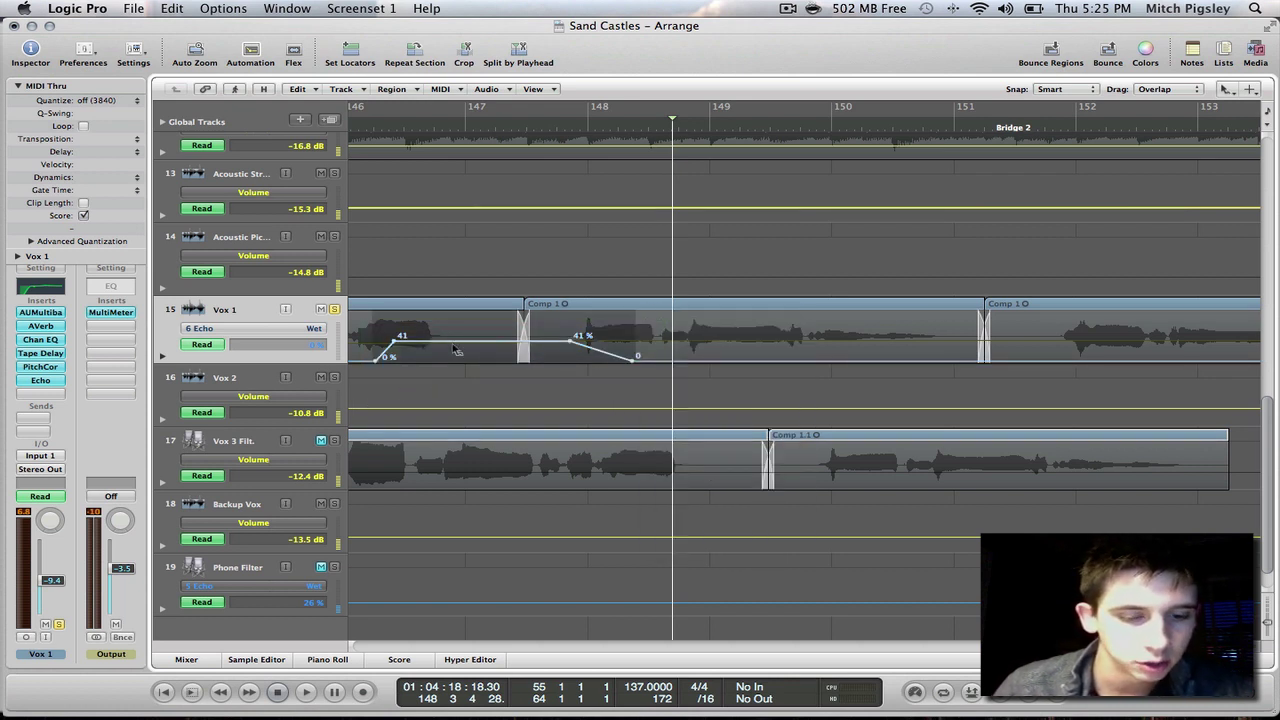
key(Escape)
click(452, 348)
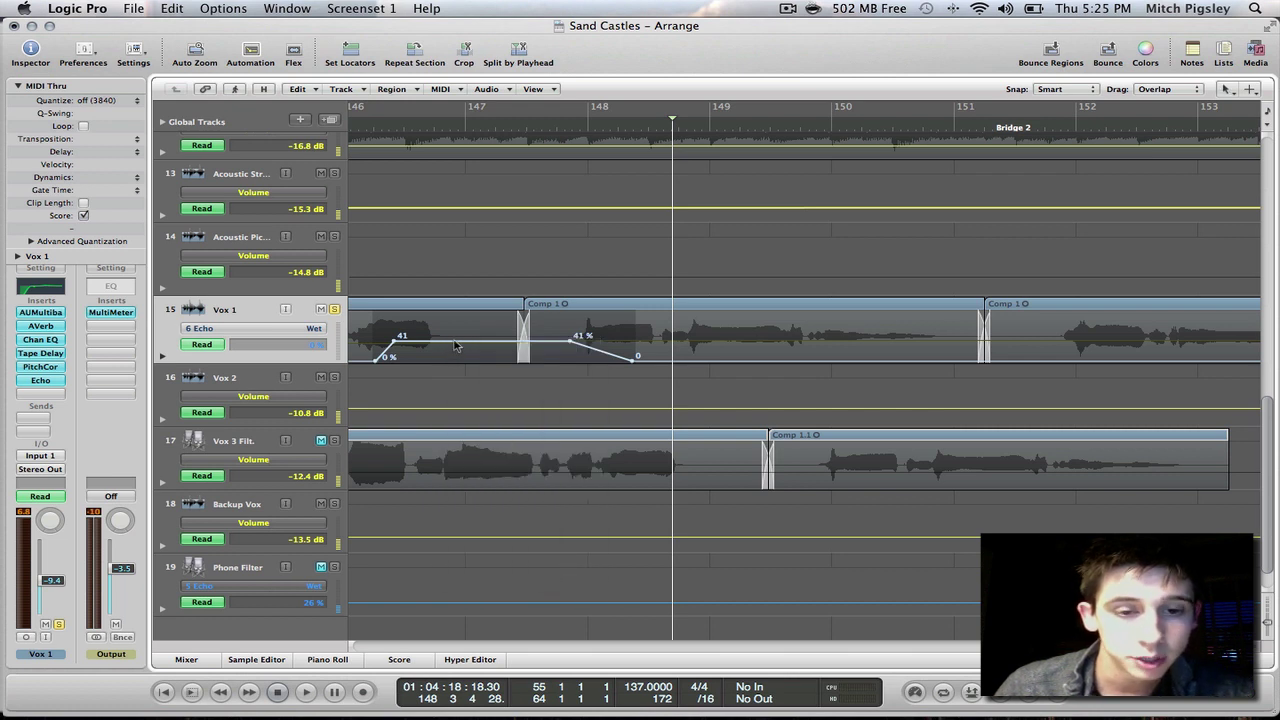
drag(455, 346, 914, 349)
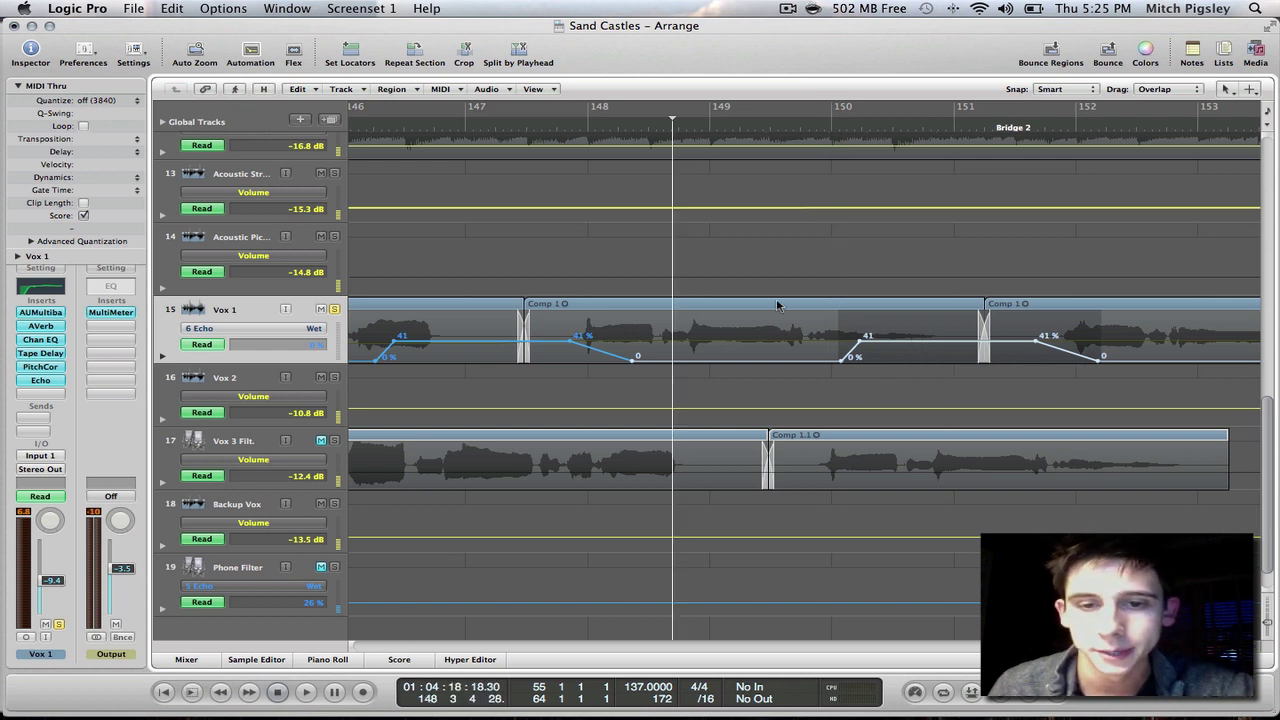
Step: Play Vox 1 through the copied Echo Wet section and stop at about the middle of bar 153
key(space)
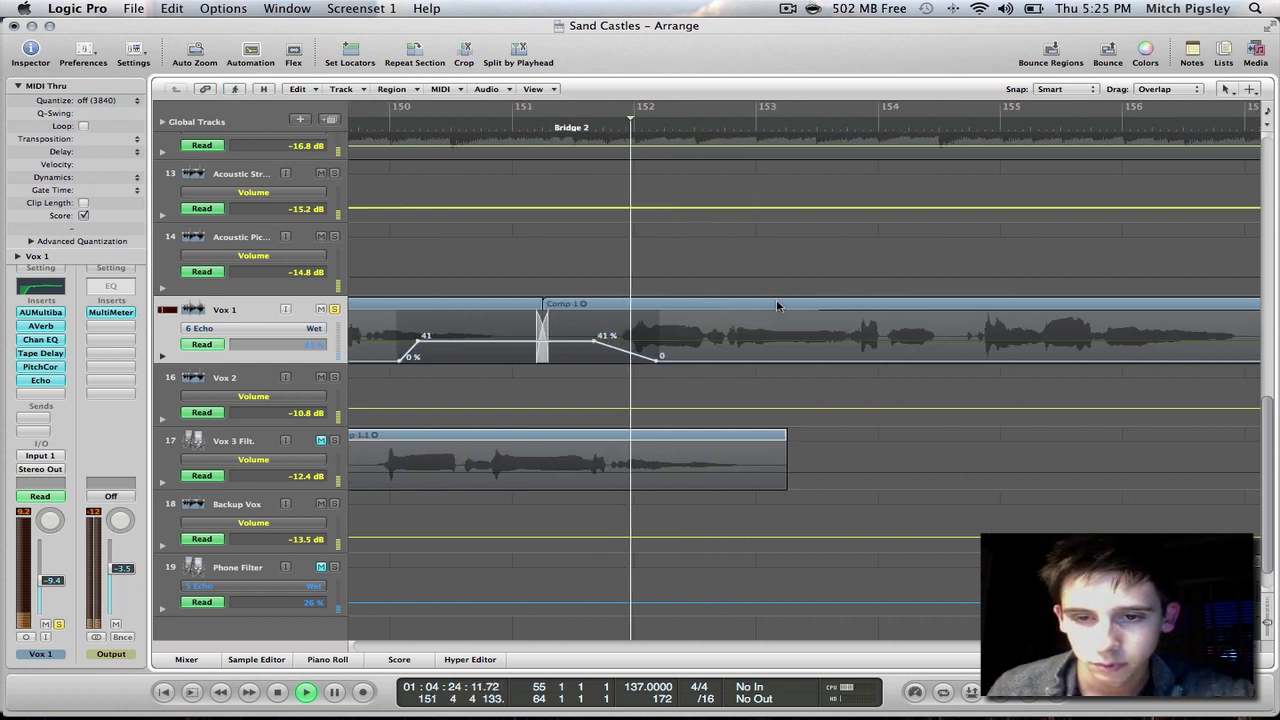
scroll(774, 300, right, 5)
scroll(767, 318, left, 10)
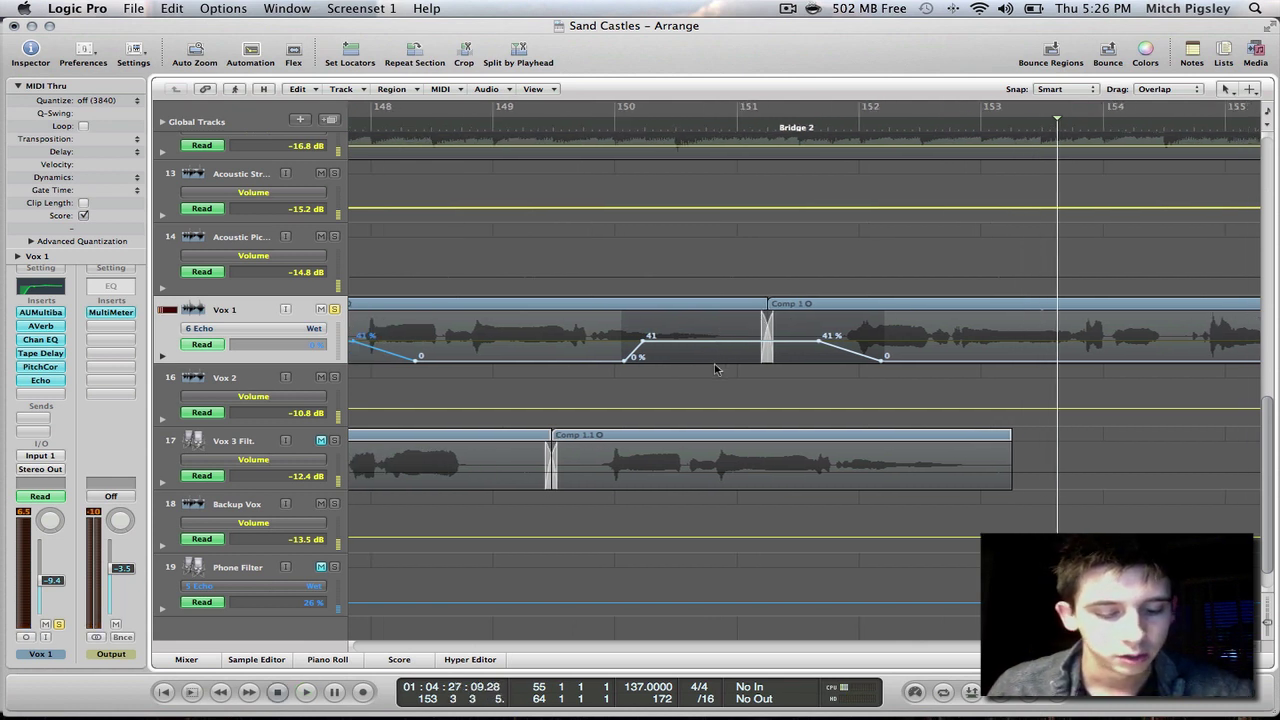
Step: Copy the selected Echo Wet shape to the end of the last Vox 1 phrase, from about bar 156 to 158
drag(727, 348, 1226, 346)
scroll(454, 386, right, 8)
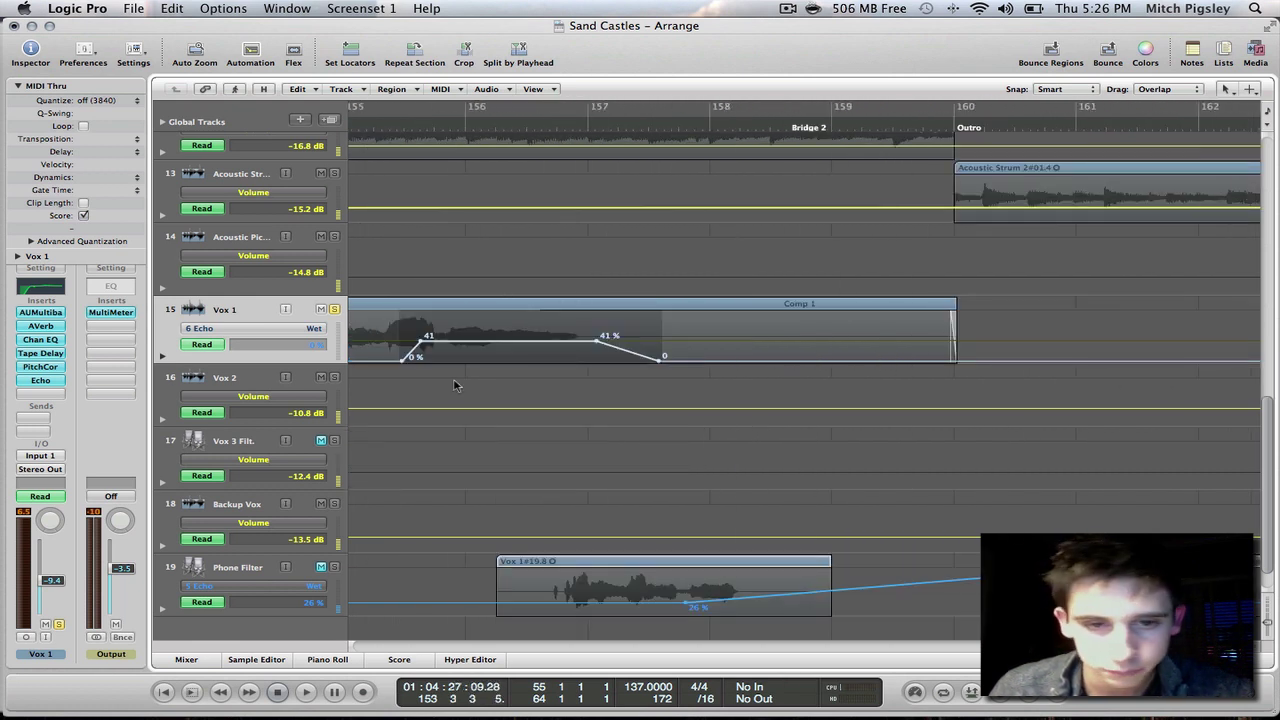
drag(449, 345, 511, 346)
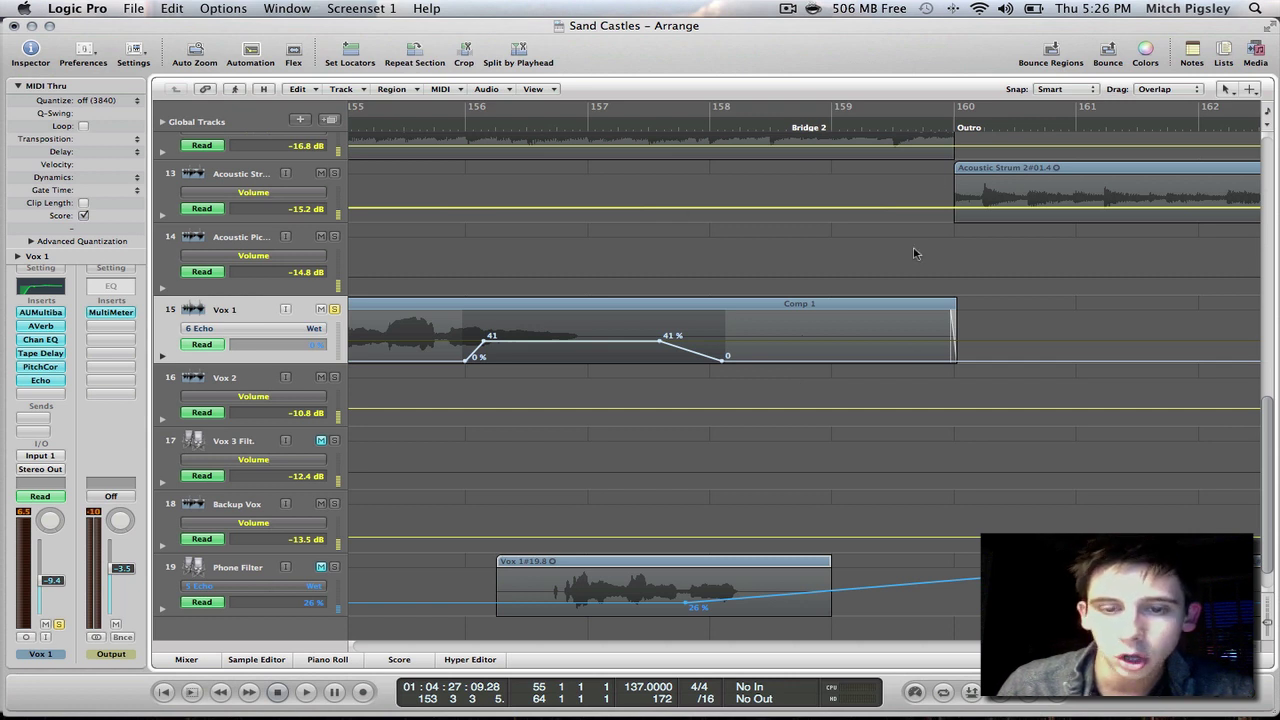
Step: Select the fade-out of the last Echo Wet section on Vox 1 and shift it to end just before bar 160
key(Escape)
click(732, 364)
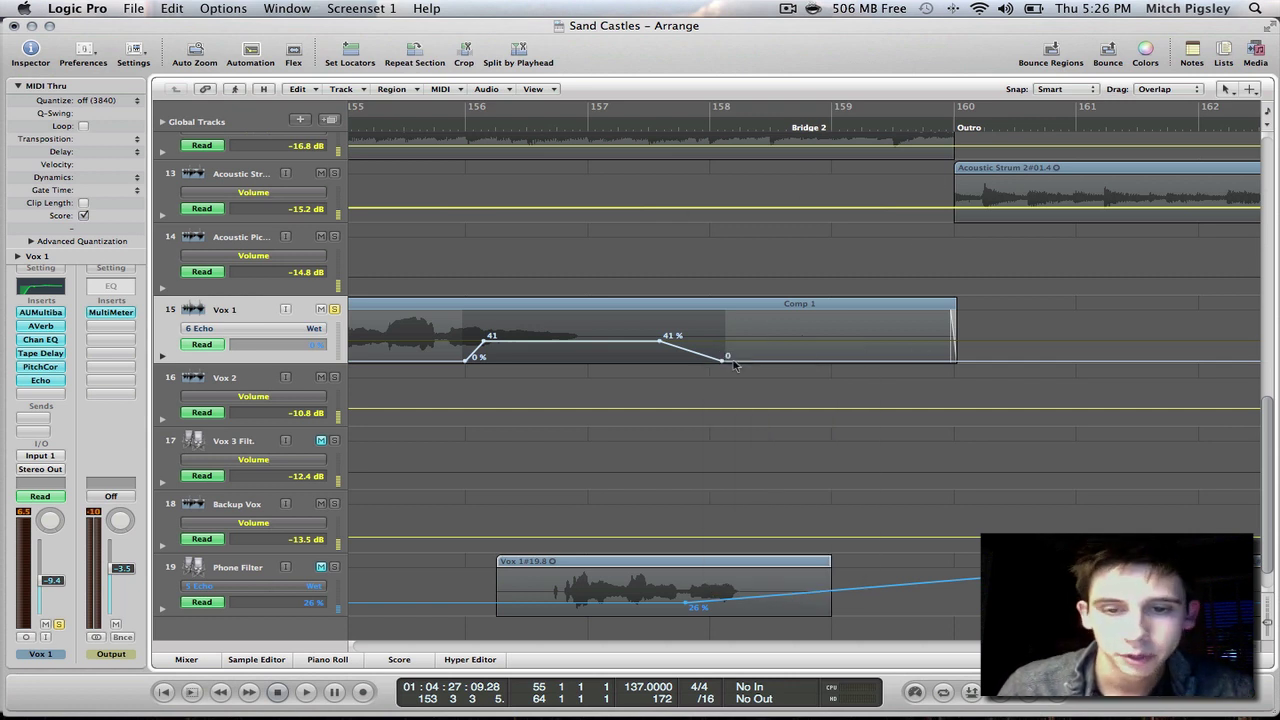
key(Escape)
click(689, 392)
drag(757, 322, 632, 397)
key(Escape)
click(645, 392)
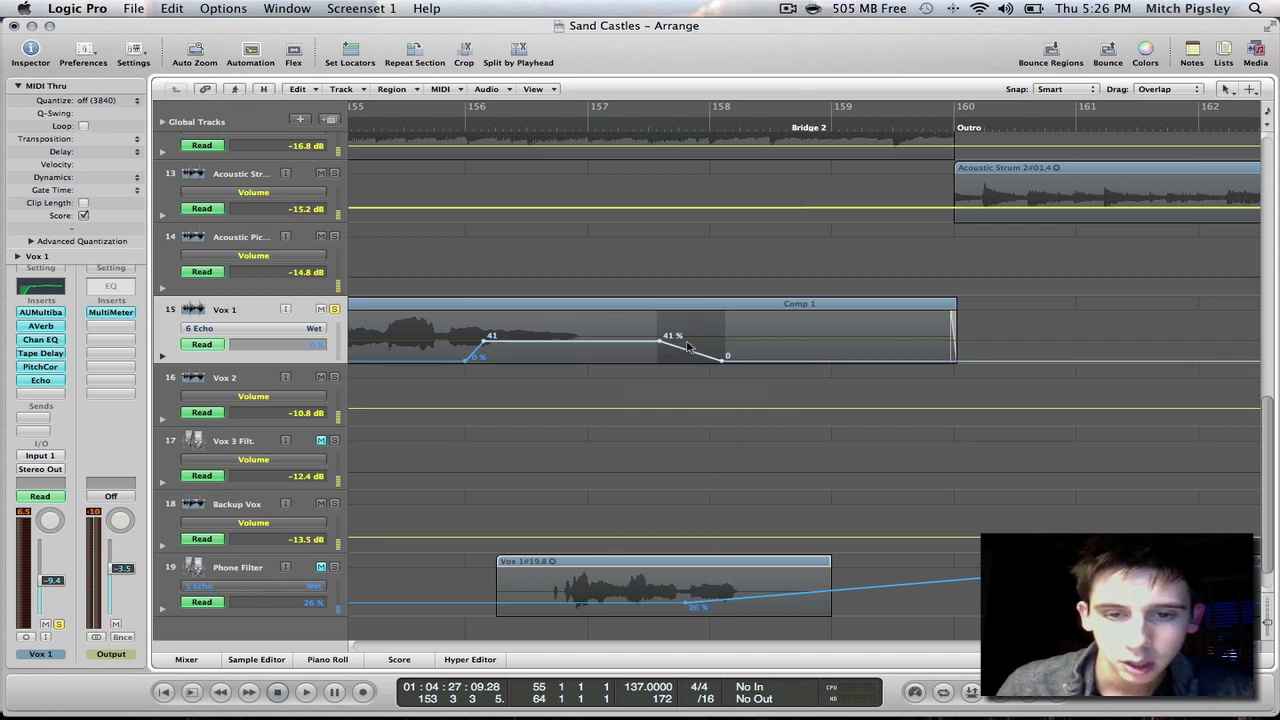
drag(687, 346, 881, 357)
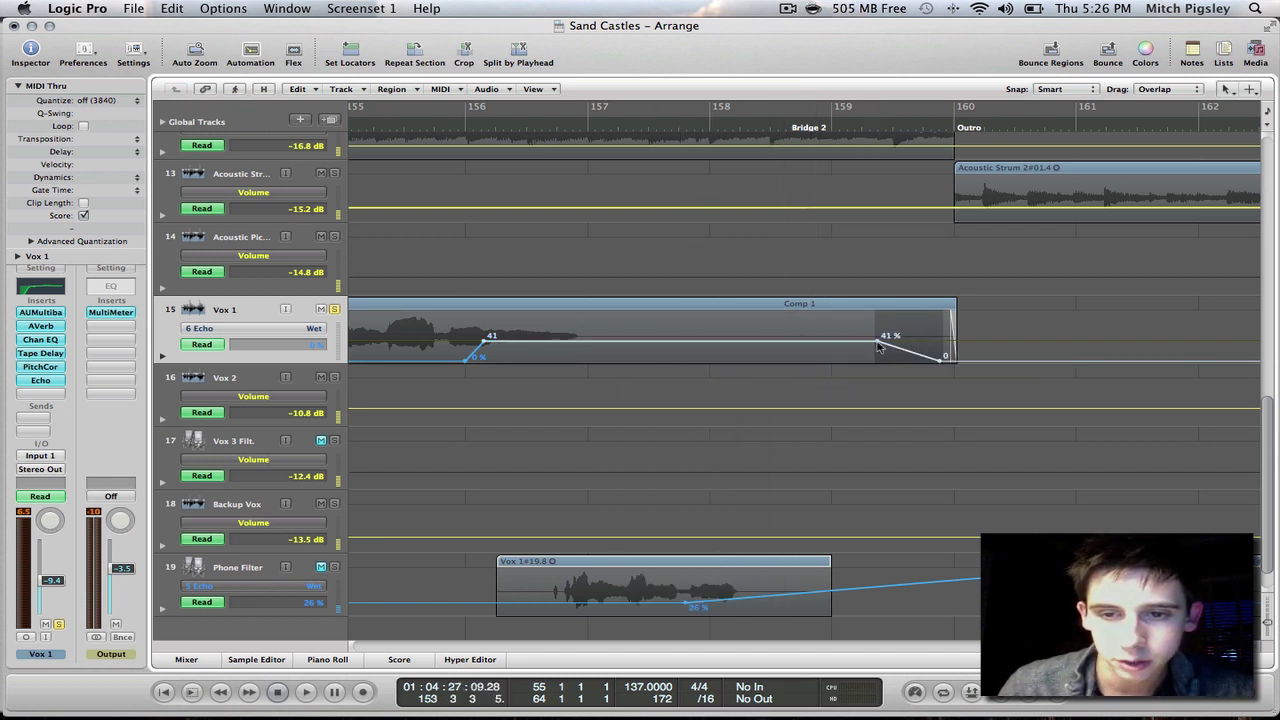
Step: Lengthen the last Echo Wet fade-out on Vox 1 by moving its 41% starting point earlier, to about two thirds into bar 158
key(Escape)
click(880, 344)
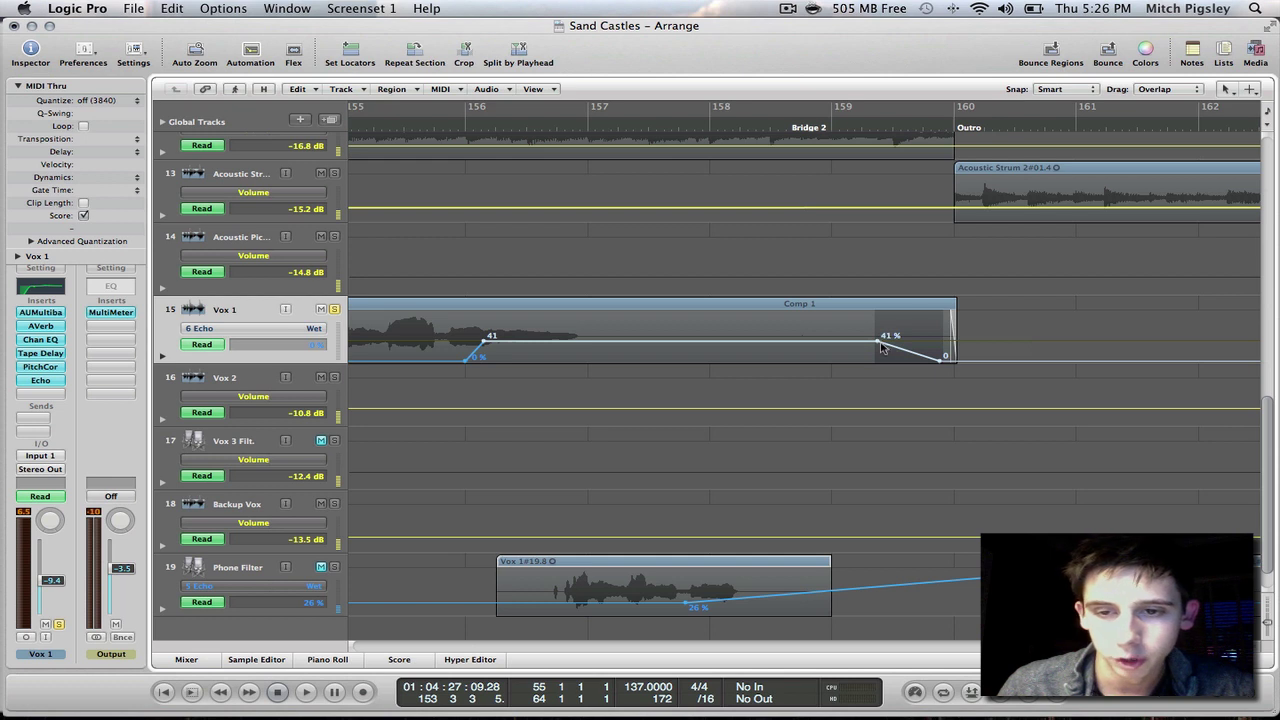
click(859, 334)
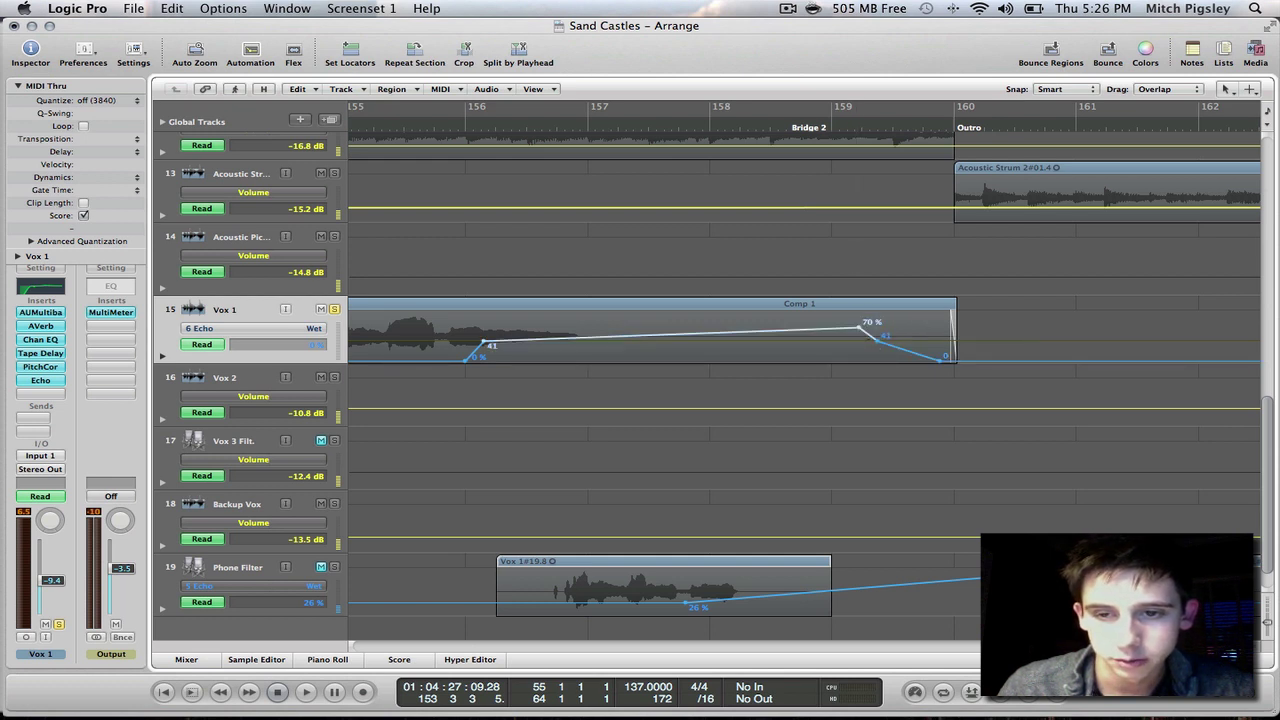
click(859, 327)
drag(877, 341, 828, 379)
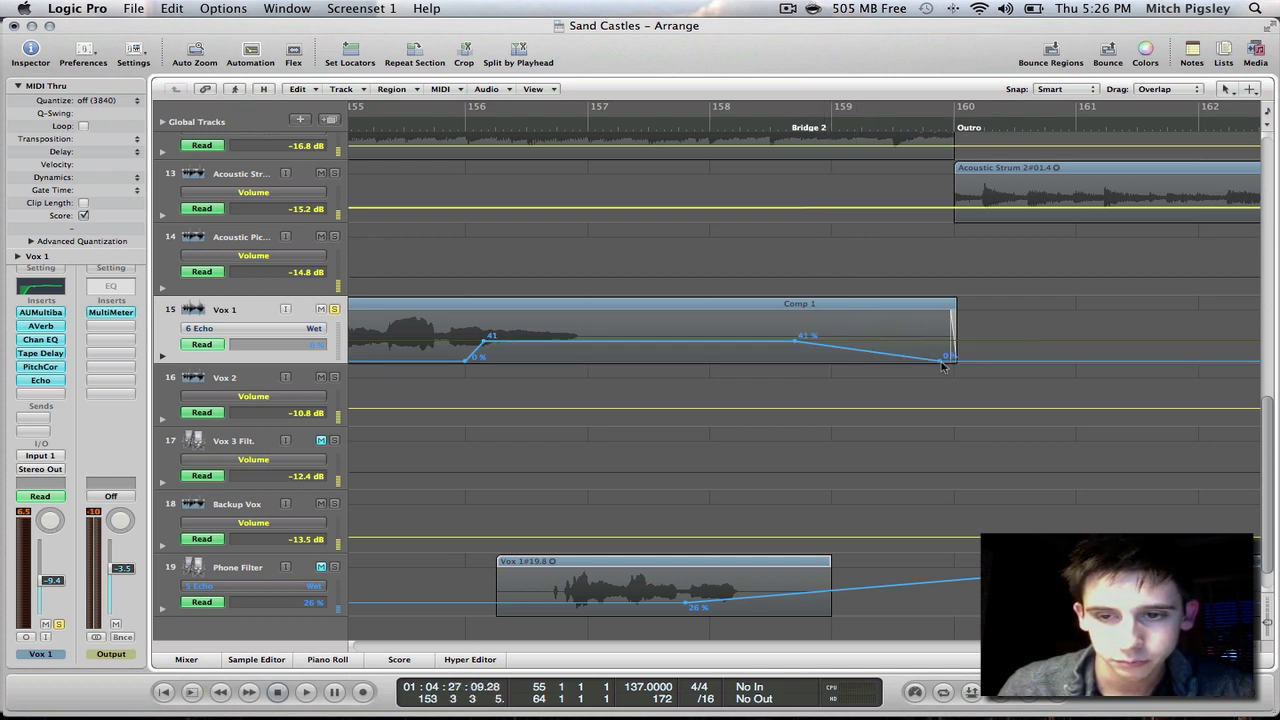
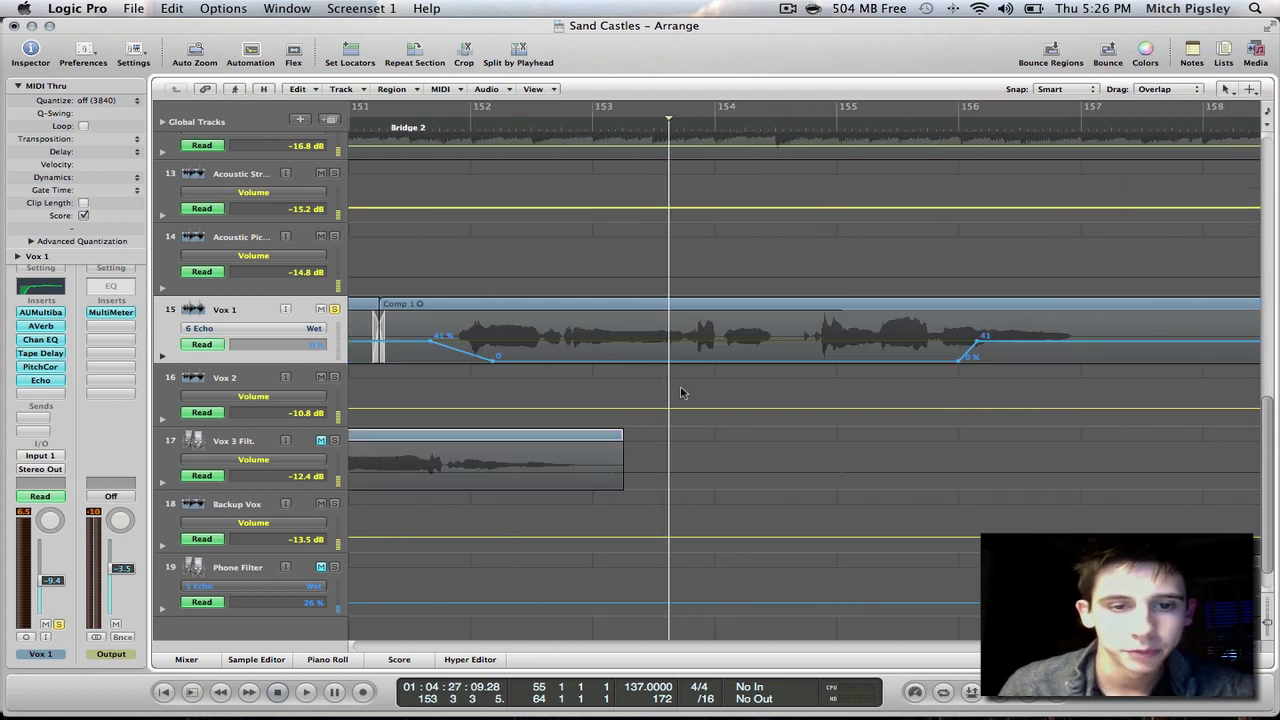
Step: Play Vox 1 from just before Bridge 2 to the start of the Outro to check all three echo sections
key(ctrl+Left)
key(ctrl+Left)
click(604, 126)
key(space)
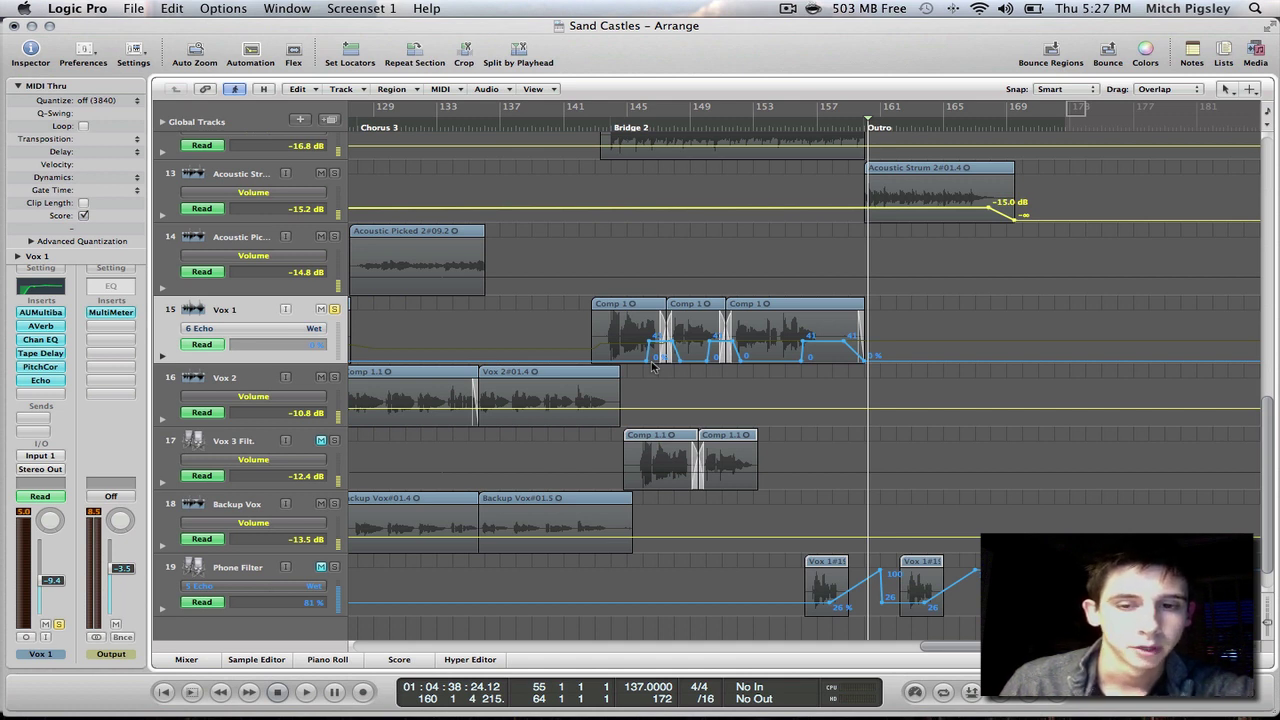
Step: Open the Echo plug-in on Vox 1, bypass it and close its window
click(43, 381)
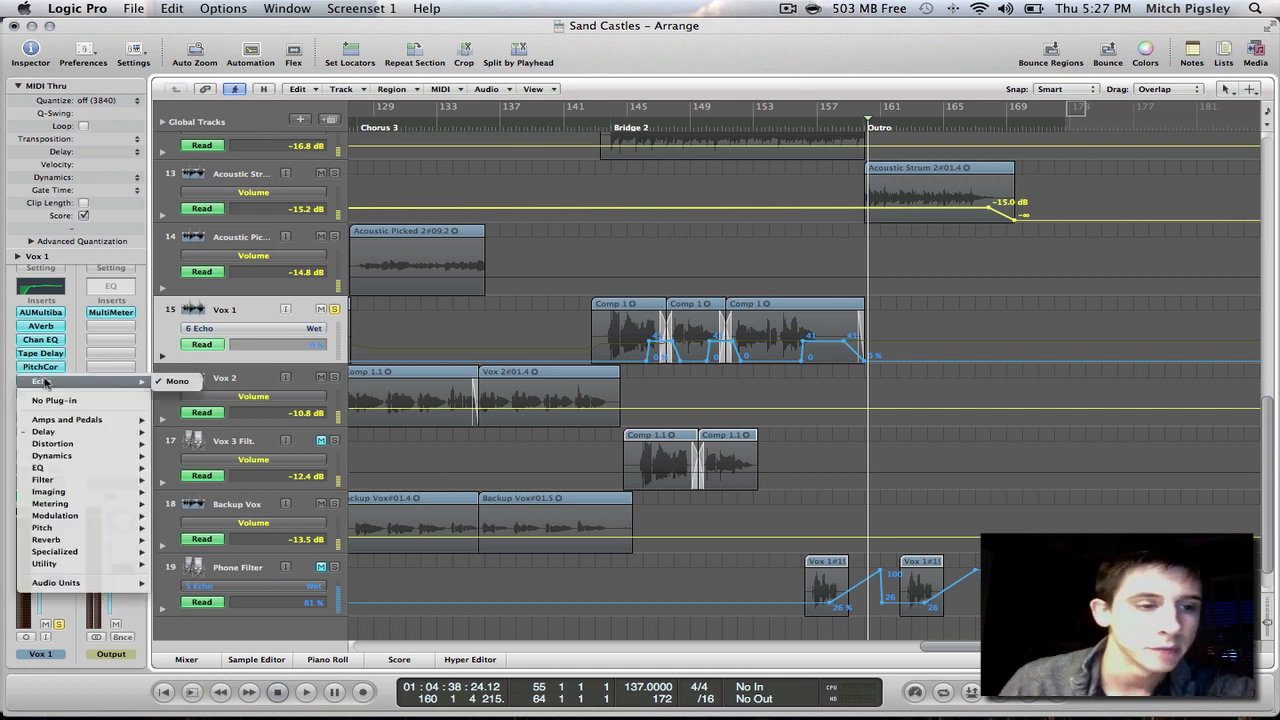
click(41, 386)
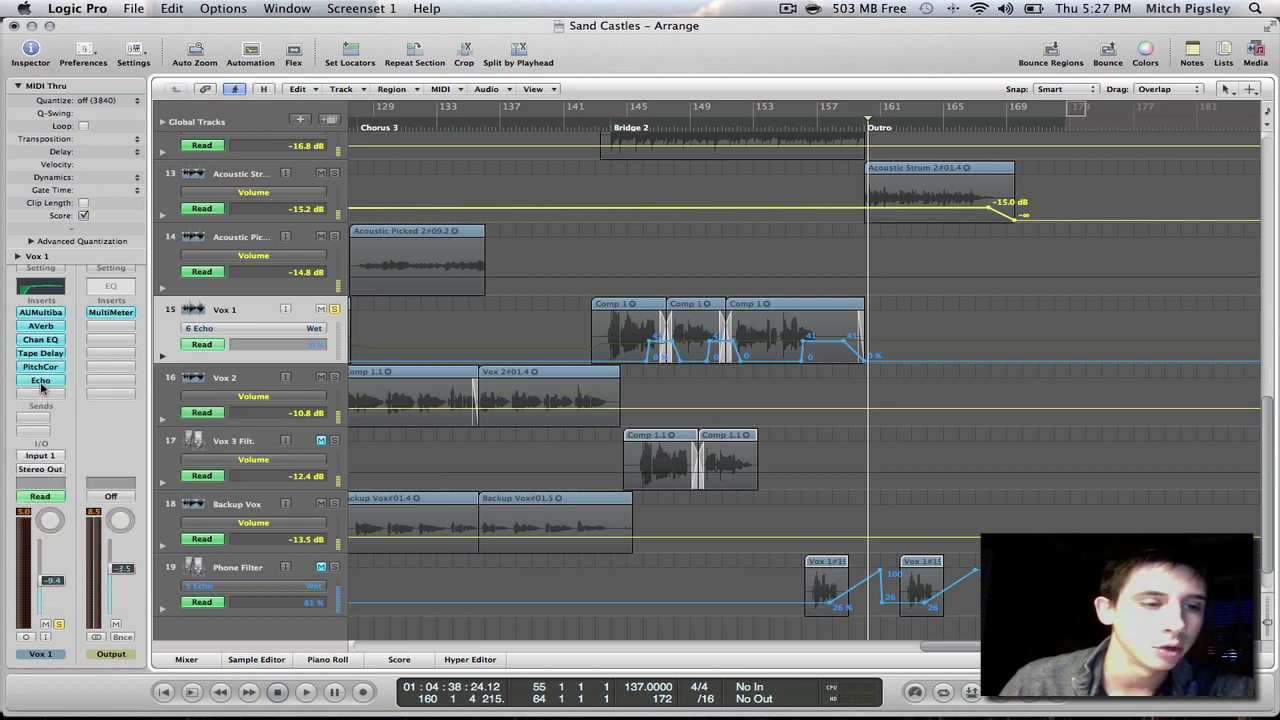
click(40, 381)
click(537, 152)
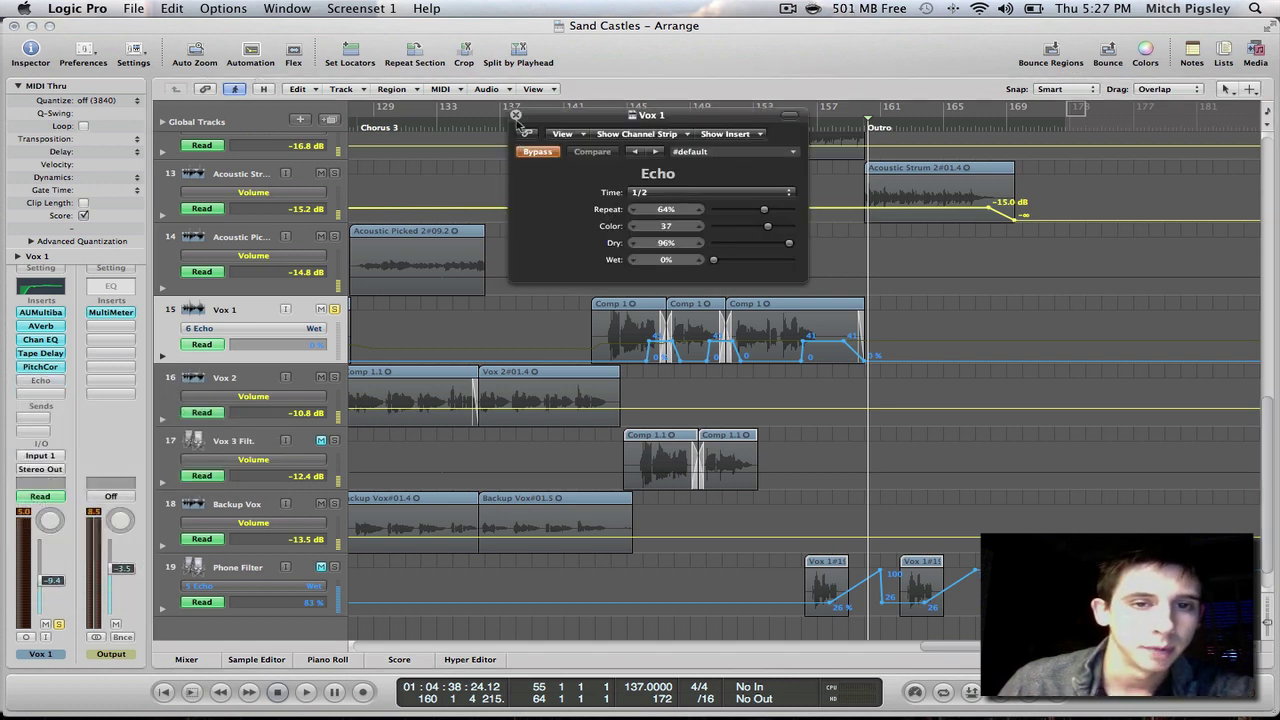
click(516, 115)
Step: Hide the track automation and select the first two Comp 1 regions of the Vox 1 track in Bridge 2
scroll(533, 288, left, 5)
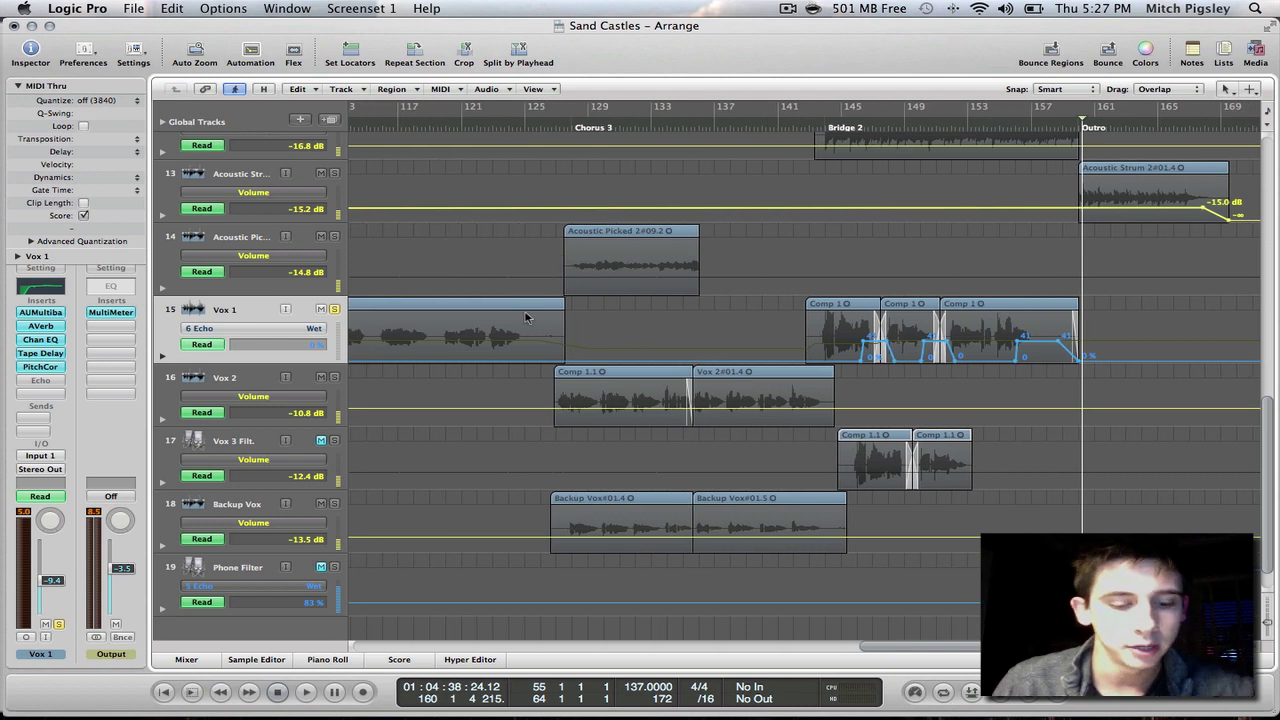
key(ctrl+Up)
scroll(615, 318, right, 4)
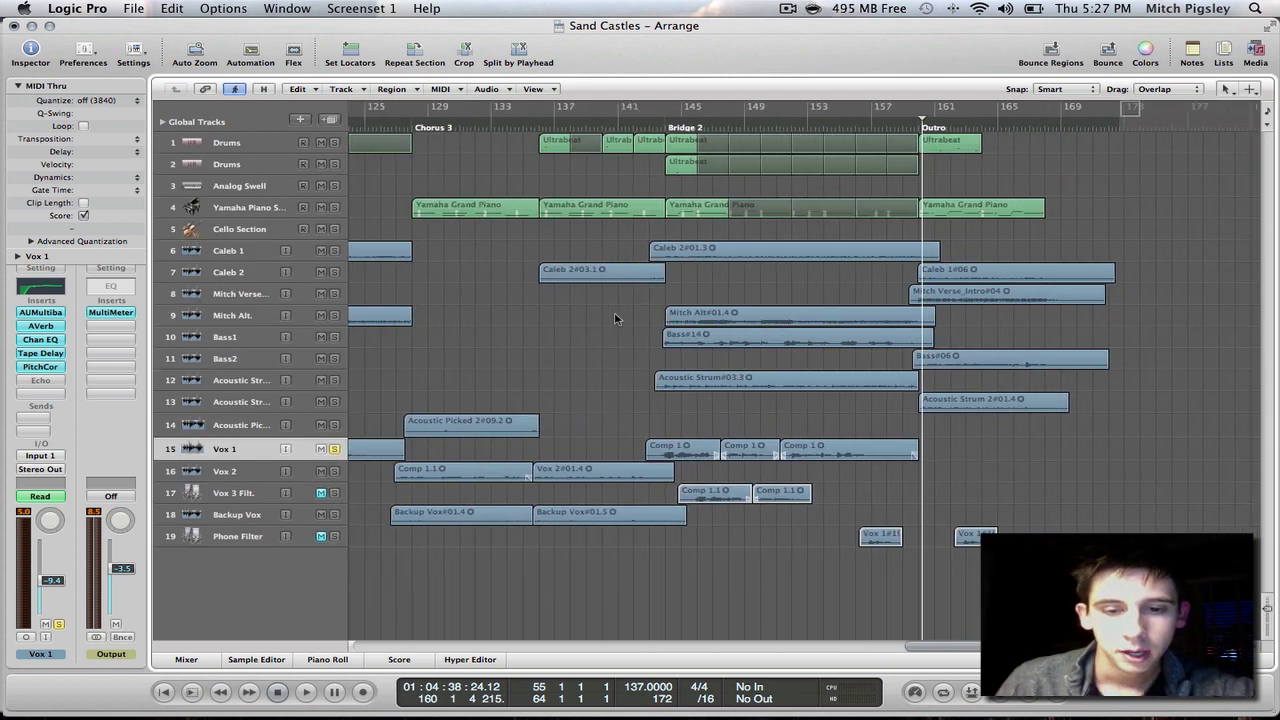
key(ctrl+Right)
key(ctrl+Down)
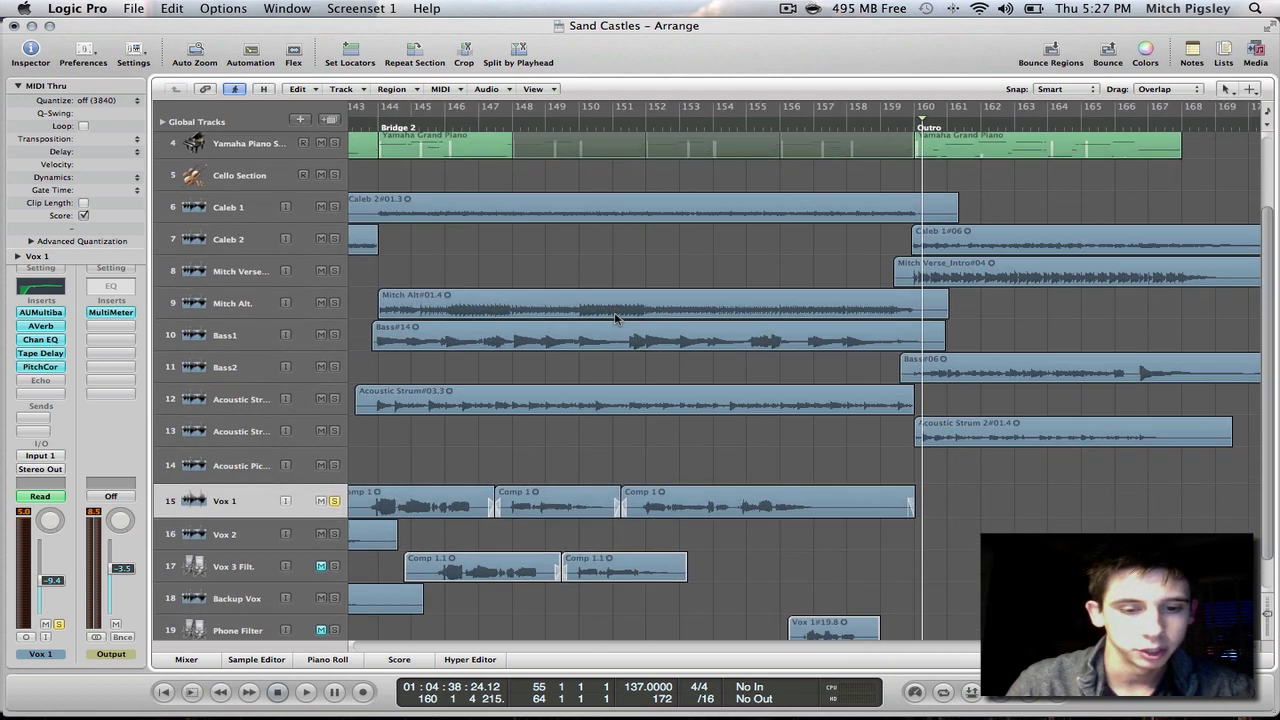
scroll(615, 318, left, 1)
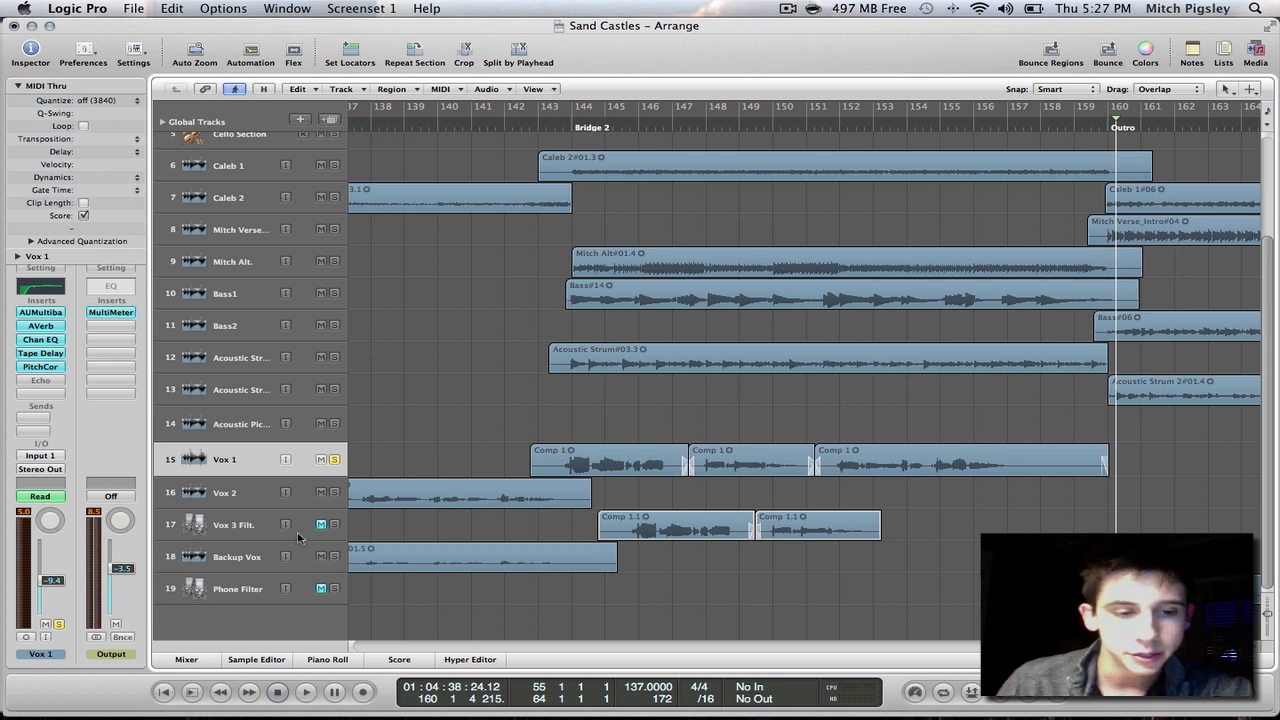
drag(647, 420, 742, 470)
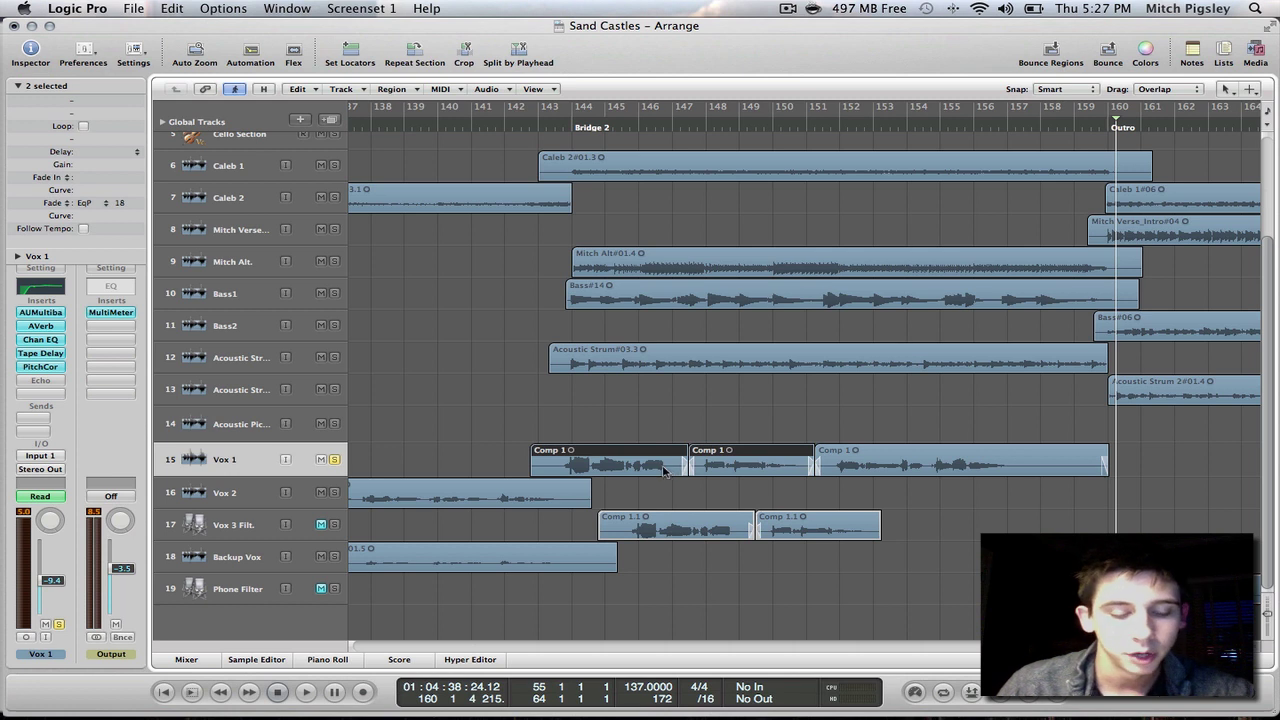
Step: Duplicate the two selected Comp 1 regions onto the Vox 2 track, offset by about two bars, and delete the duplicates
drag(650, 466, 717, 497)
key(Delete)
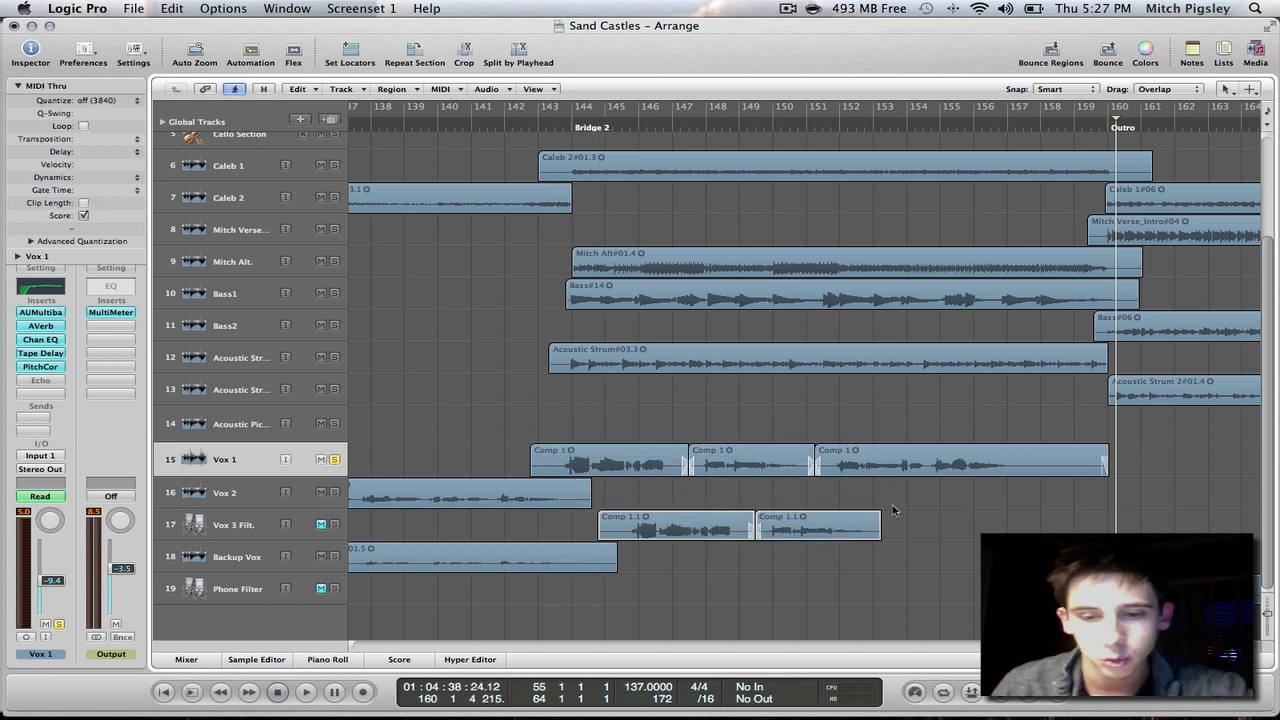
Step: Open the Channel EQ on Vox 3 Filt., examine its curve and locate Telephone EQ among the EQ Tools presets, and close the window
click(343, 527)
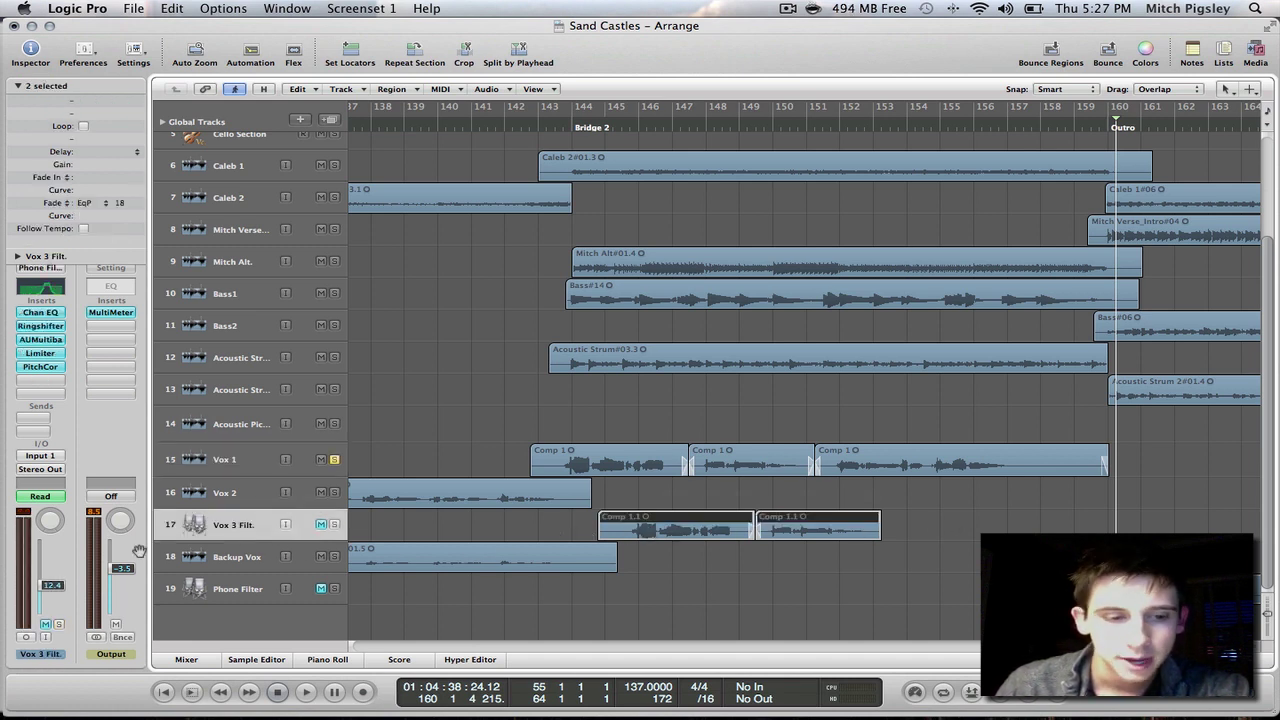
click(50, 312)
drag(593, 64, 743, 98)
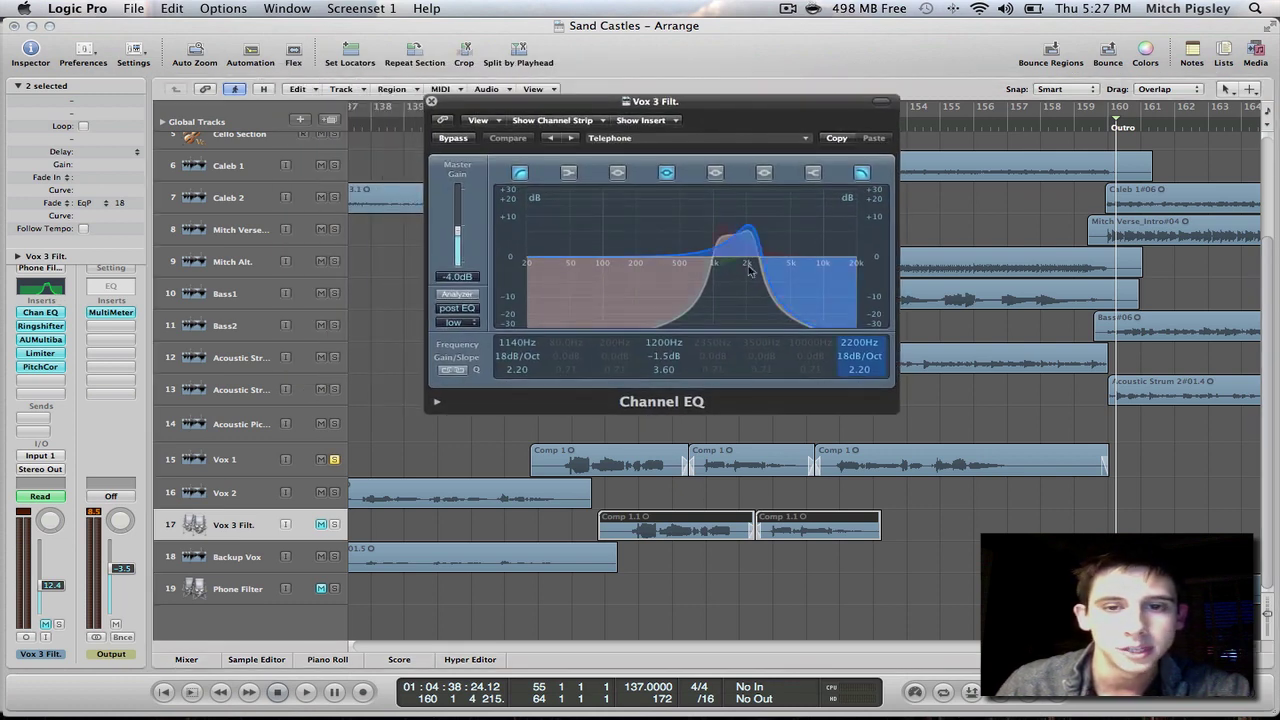
click(775, 137)
mouse_move(872, 337)
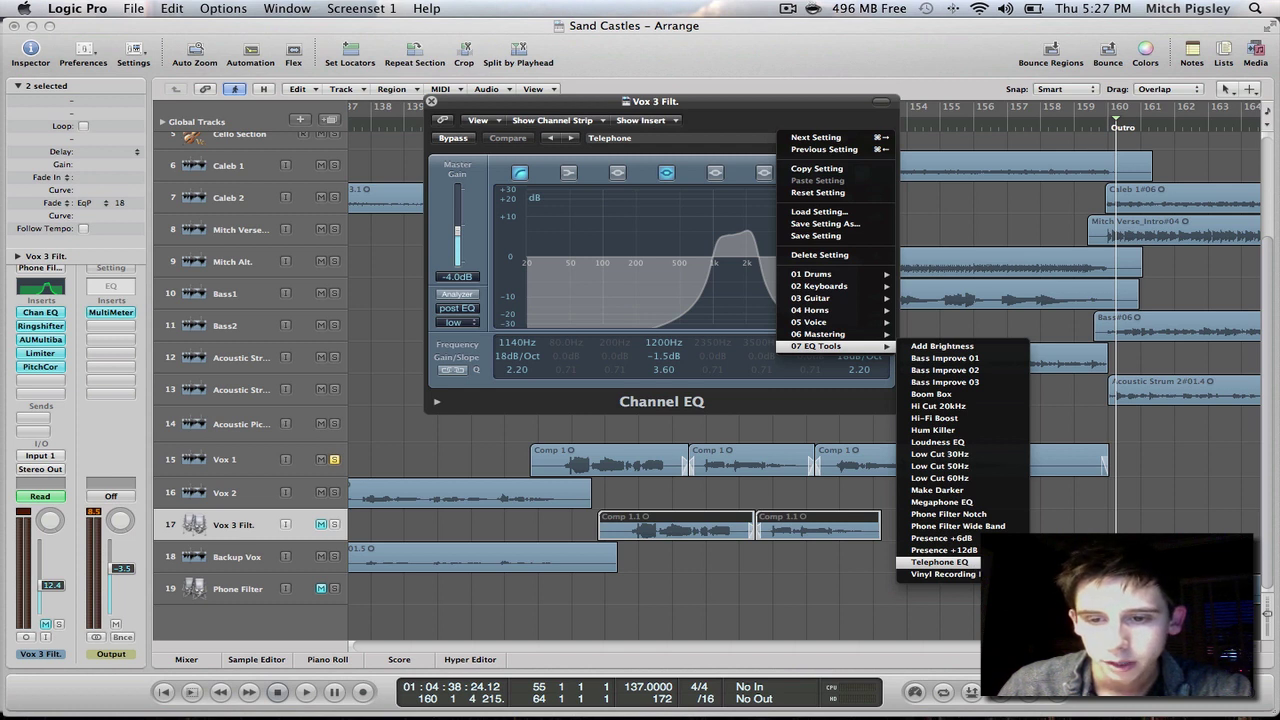
click(940, 562)
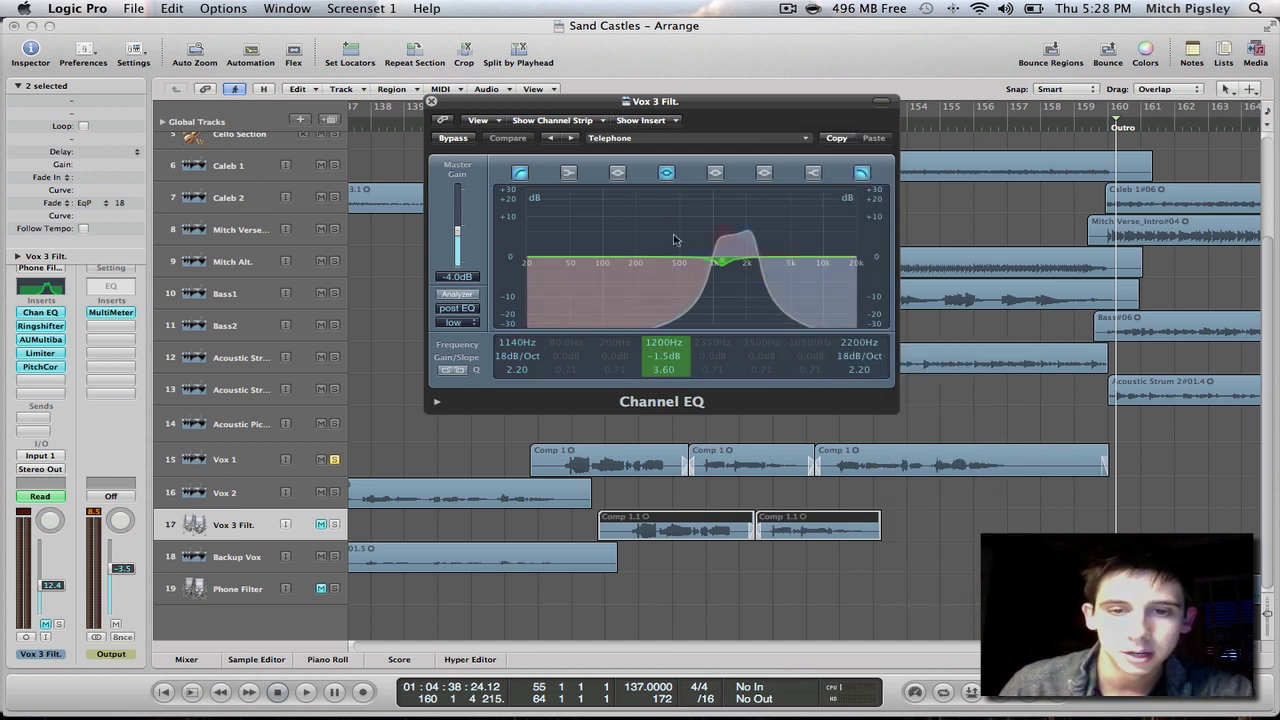
click(431, 101)
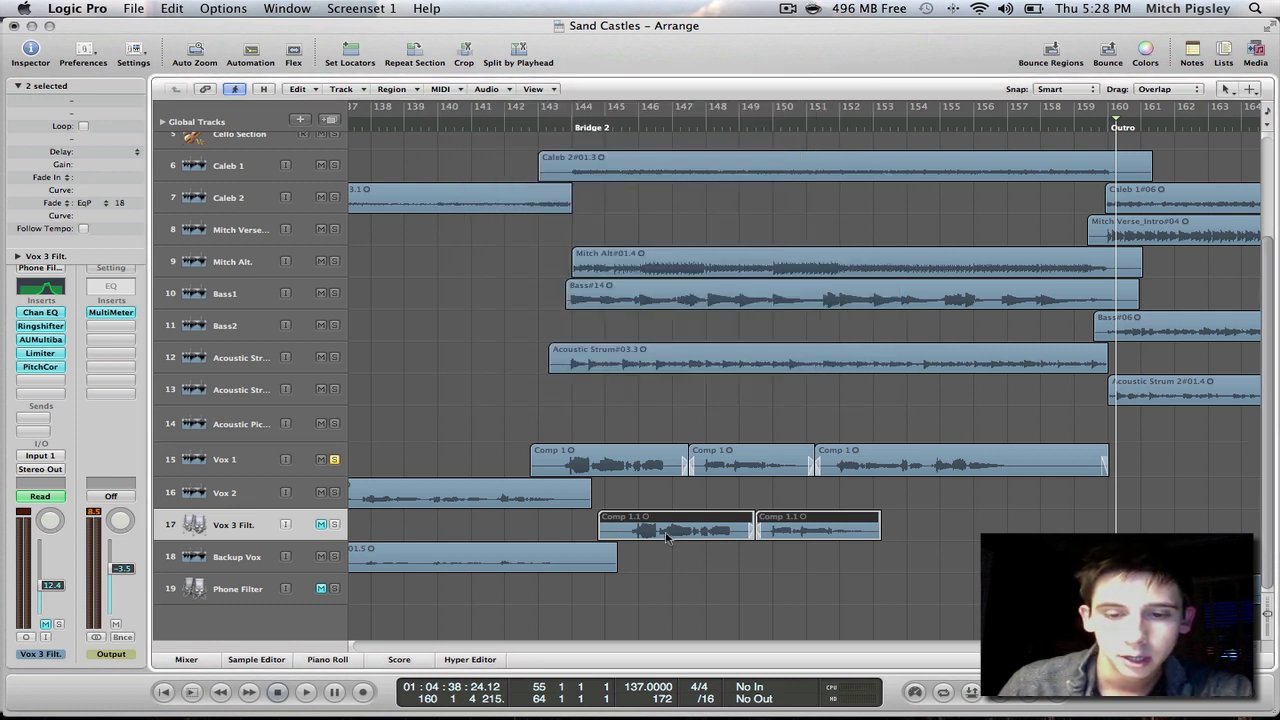
Step: Unmute the Vox 3 Filt. and Phone Filter tracks
click(320, 526)
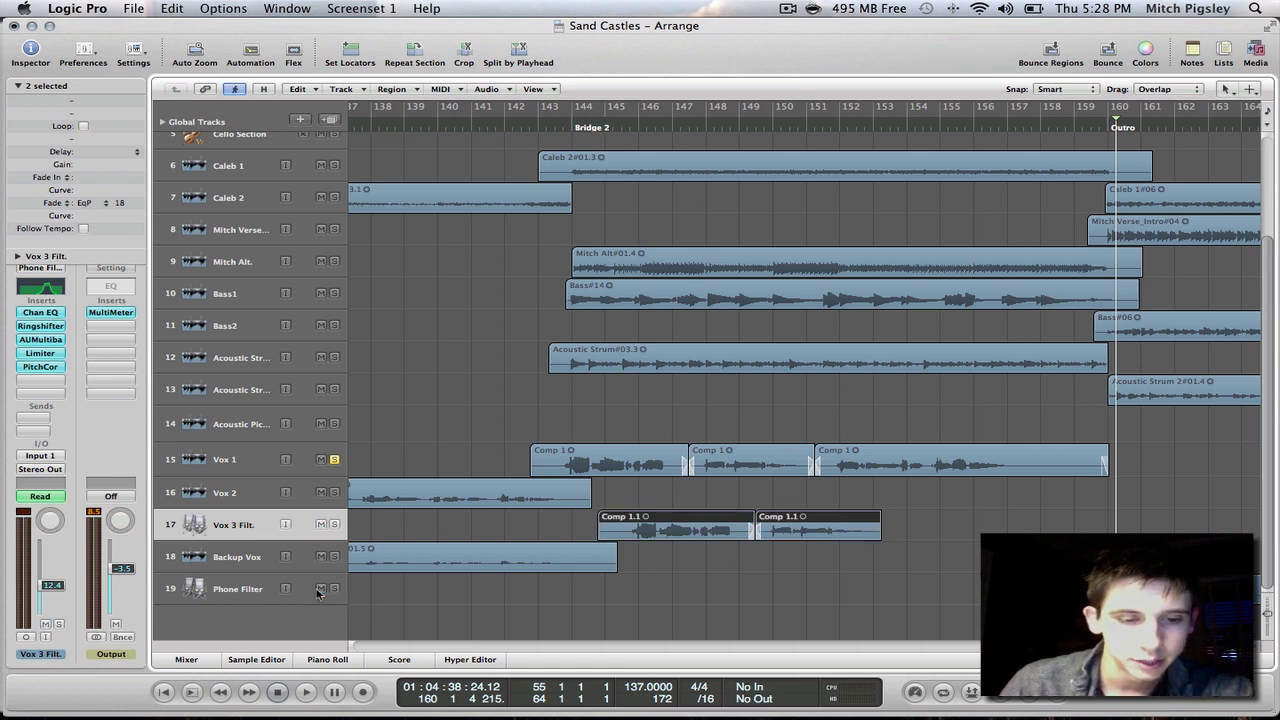
Step: Split the first Comp 1 region on Vox 1 at about bar 146, copy its end piece to Vox 2 and delete that copy
drag(651, 413, 746, 489)
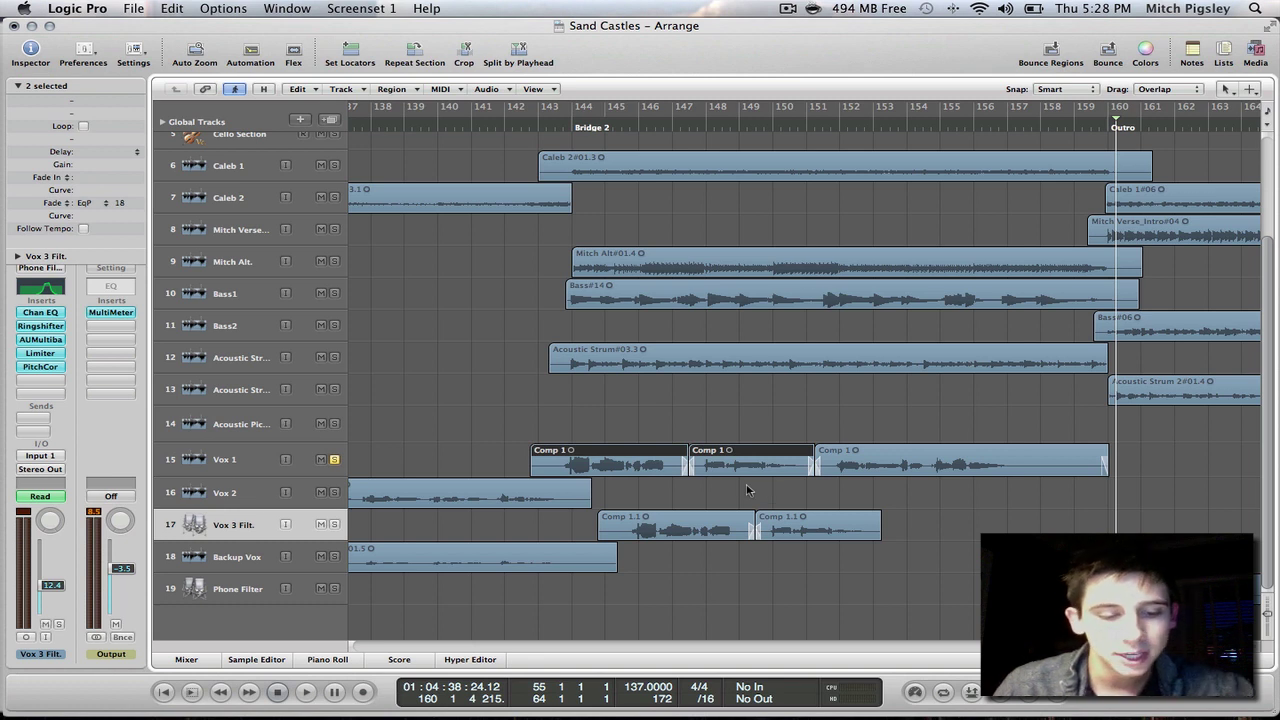
key(Escape)
key(g)
click(644, 472)
key(Escape)
key(t)
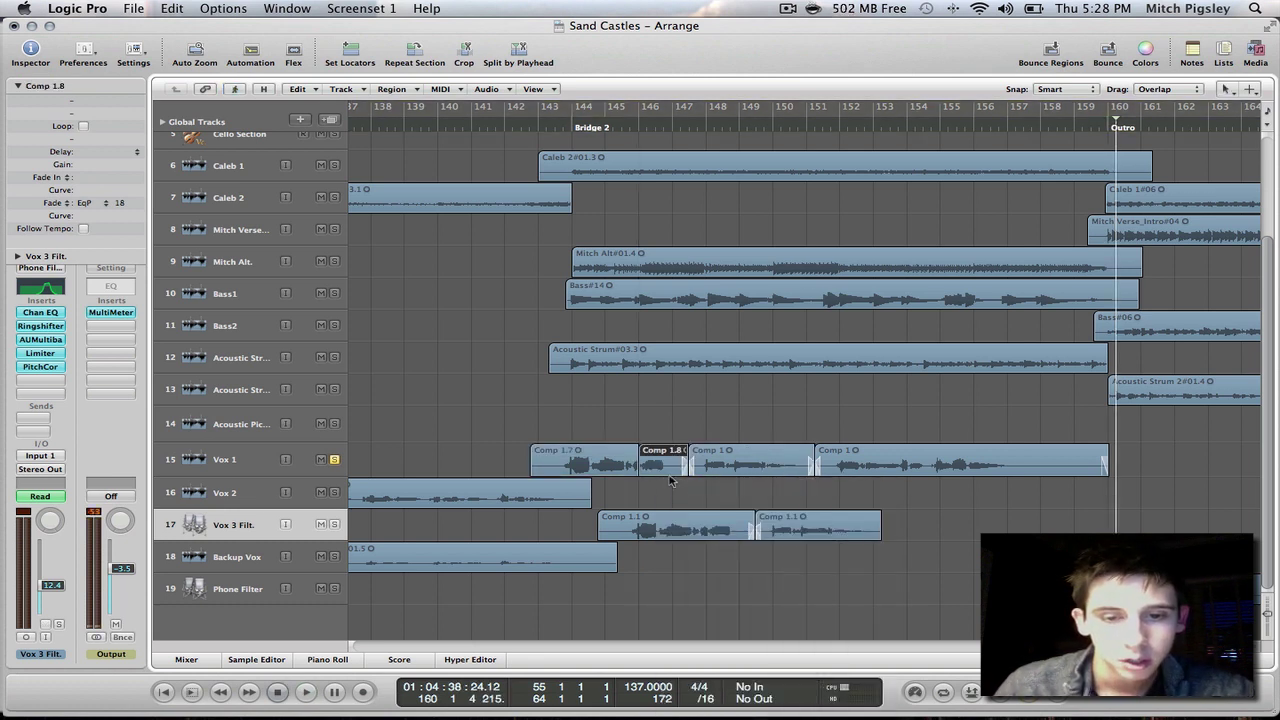
mouse_move(668, 487)
mouse_down()
mouse_move(668, 503)
mouse_move(668, 490)
mouse_up()
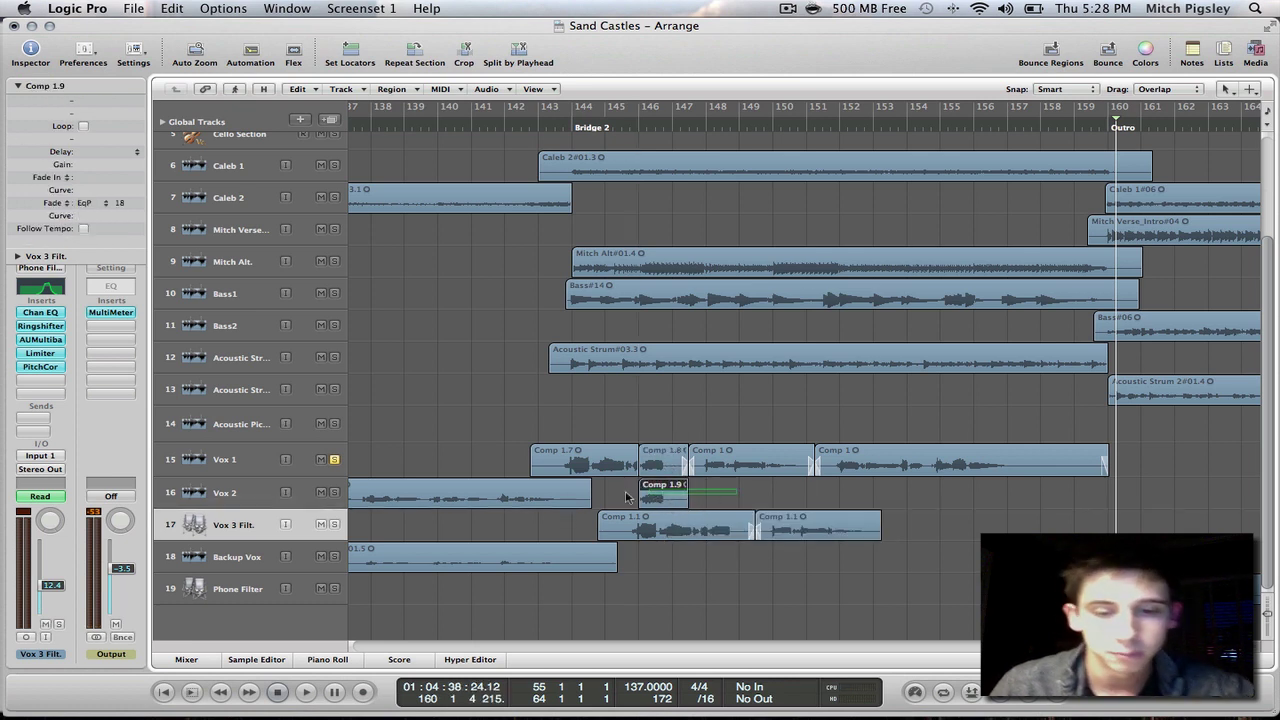
key(Delete)
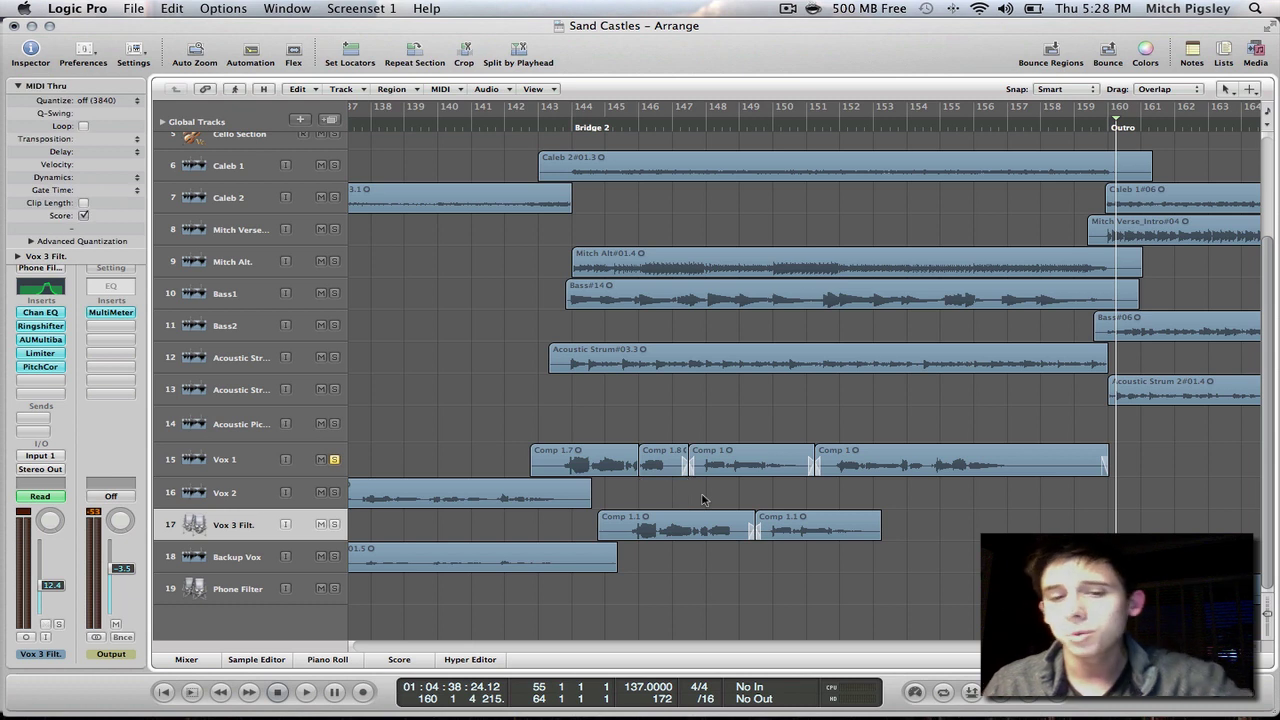
Step: Undo the region split, delete the restored copies on Vox 2 and reselect the first two Comp 1 regions on Vox 1
key(super+z)
key(super+z)
key(super+z)
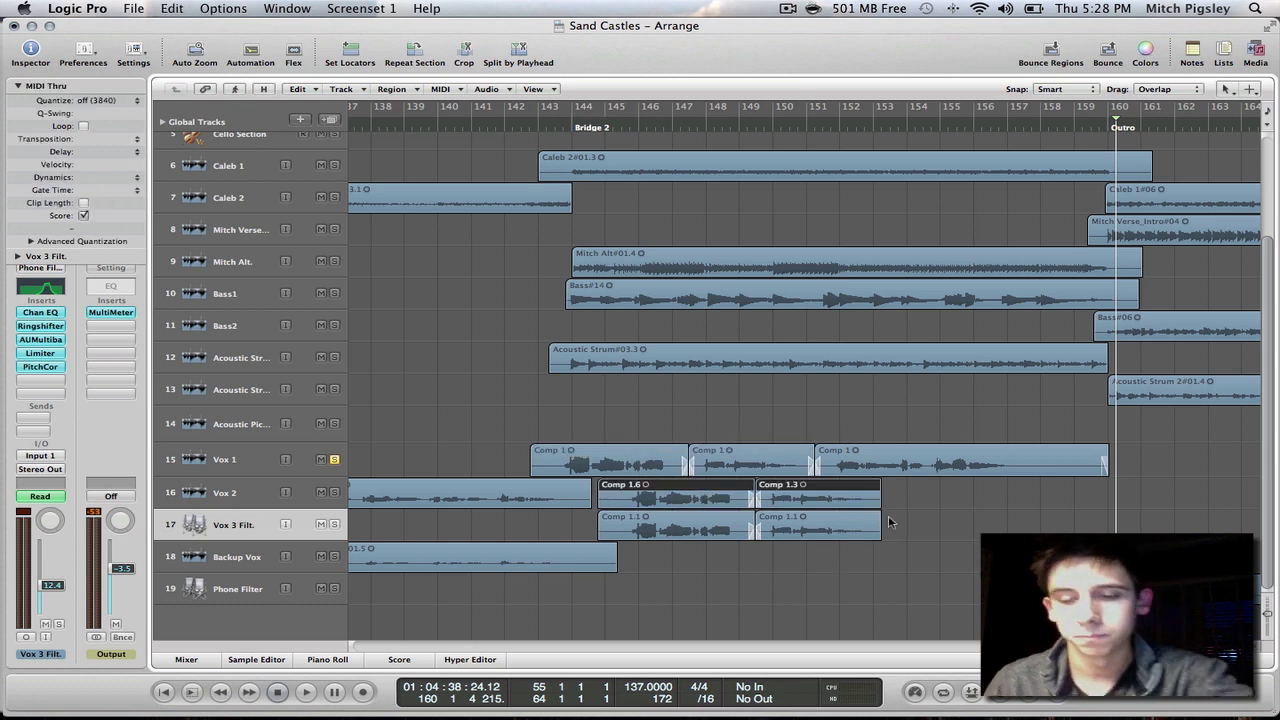
key(Delete)
drag(748, 396, 670, 500)
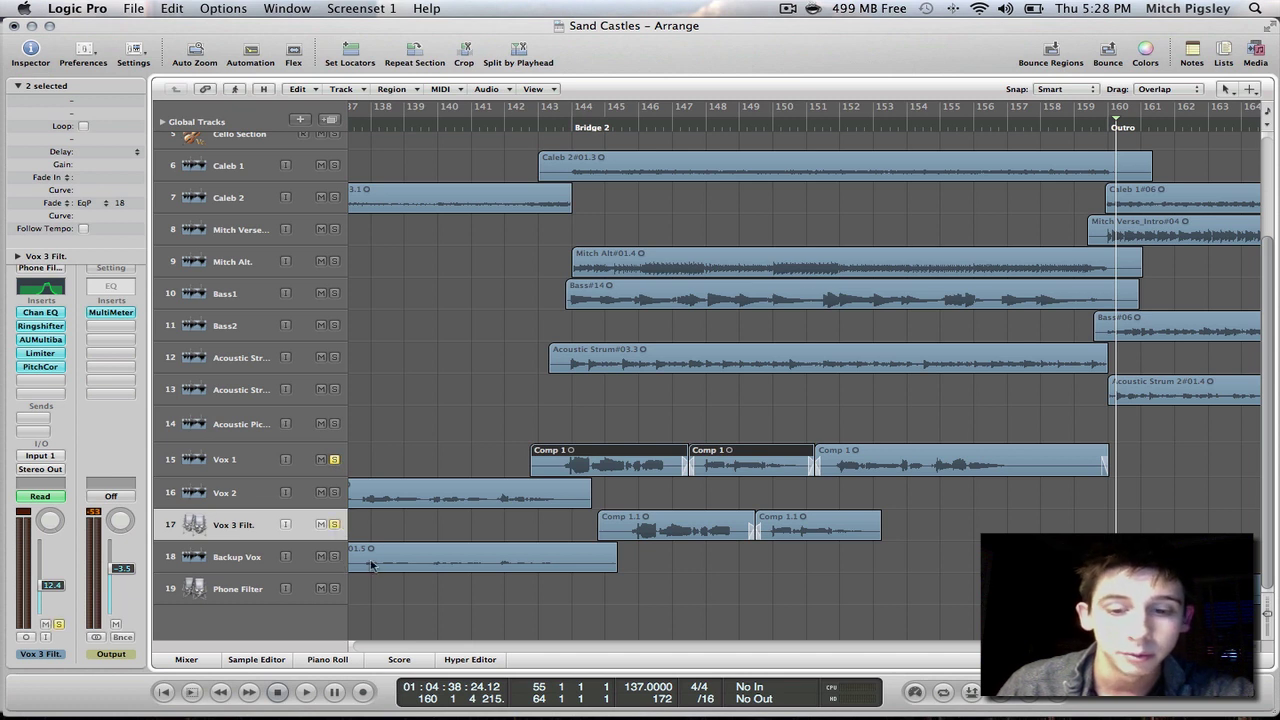
Step: Play the soloed vocals from just before Bridge 2, also solo Phone Filter, and stop playback at about bar 161
double_click(553, 126)
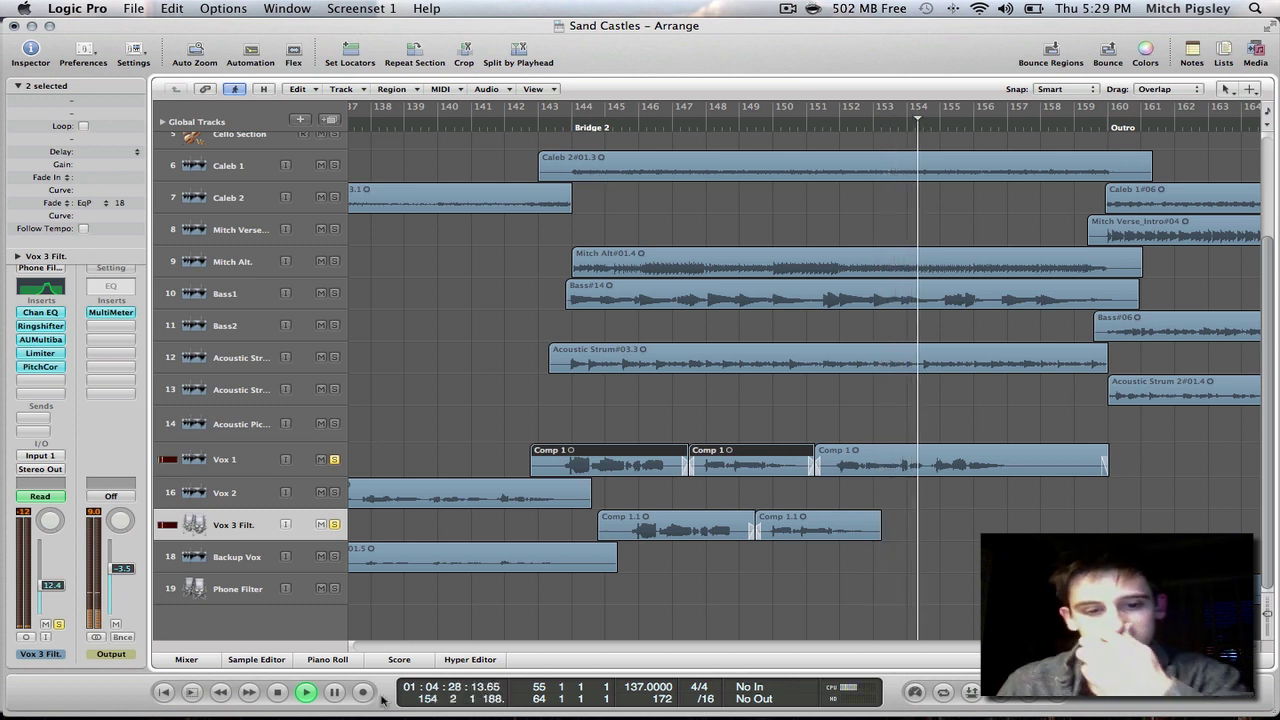
click(334, 588)
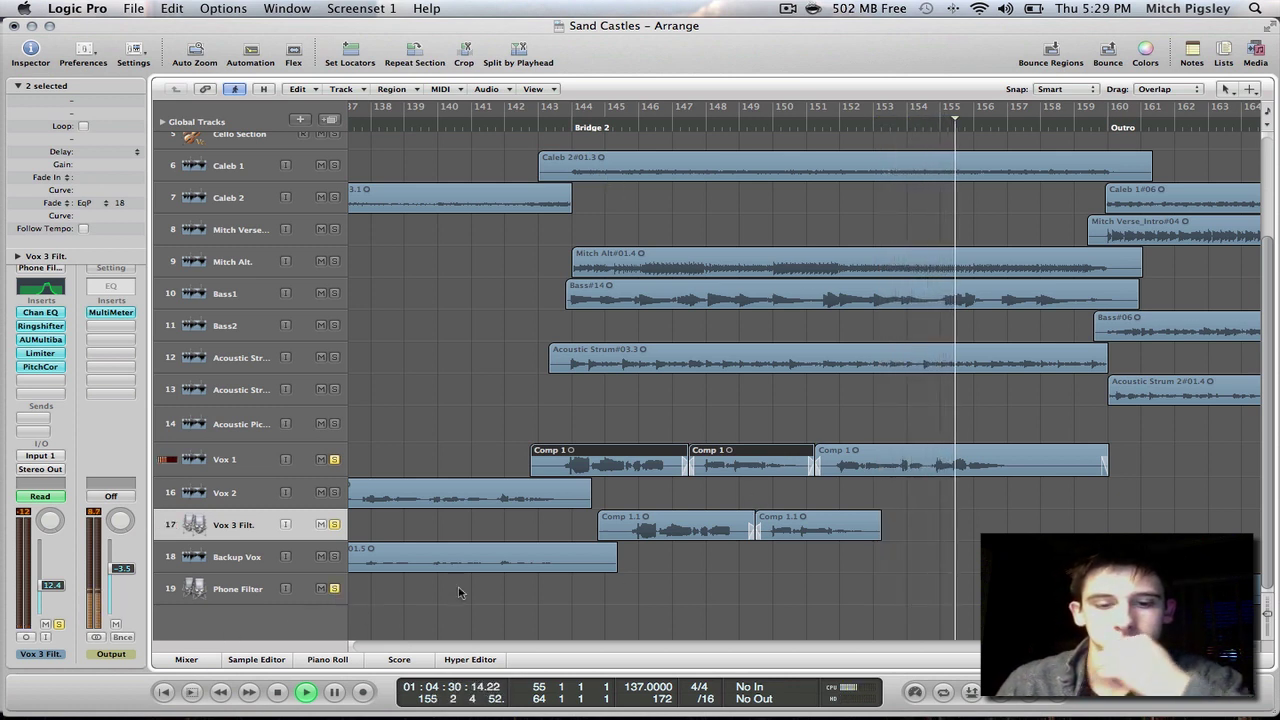
key(super+v)
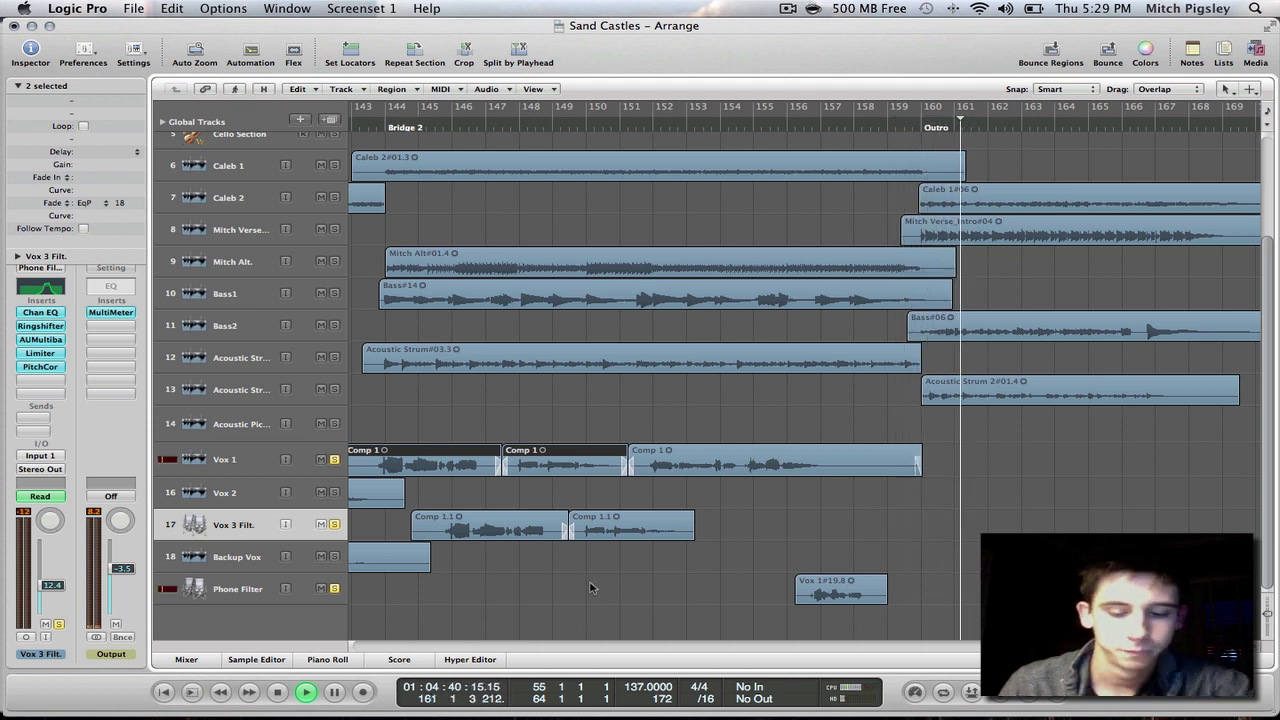
key(space)
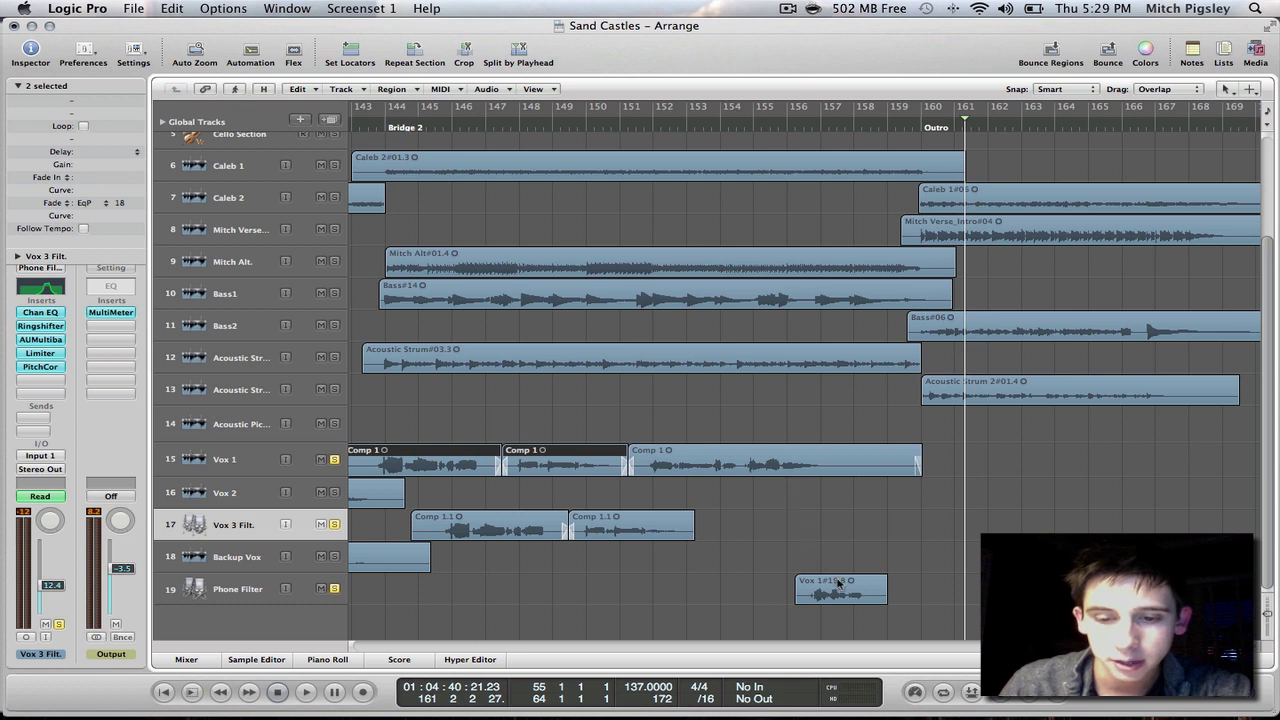
Step: Select the Phone Filter track, open its Echo plug-in to review the settings and close the window
click(240, 596)
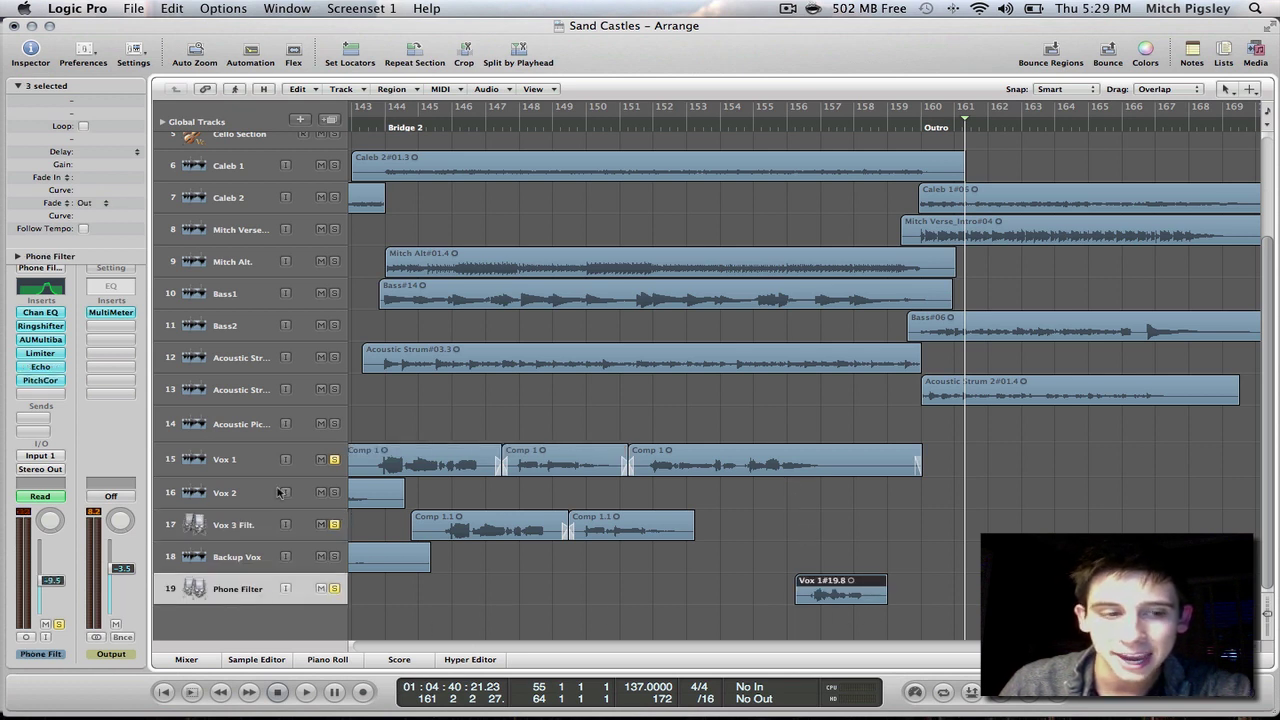
click(52, 367)
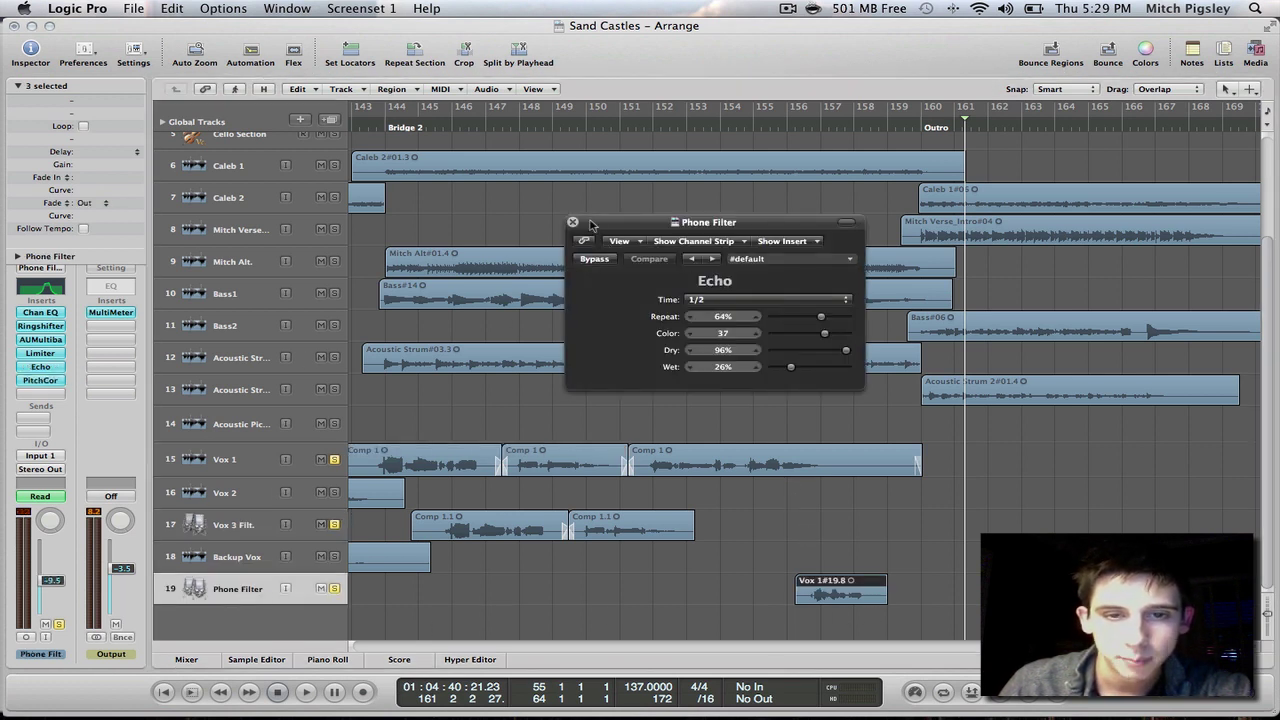
click(573, 223)
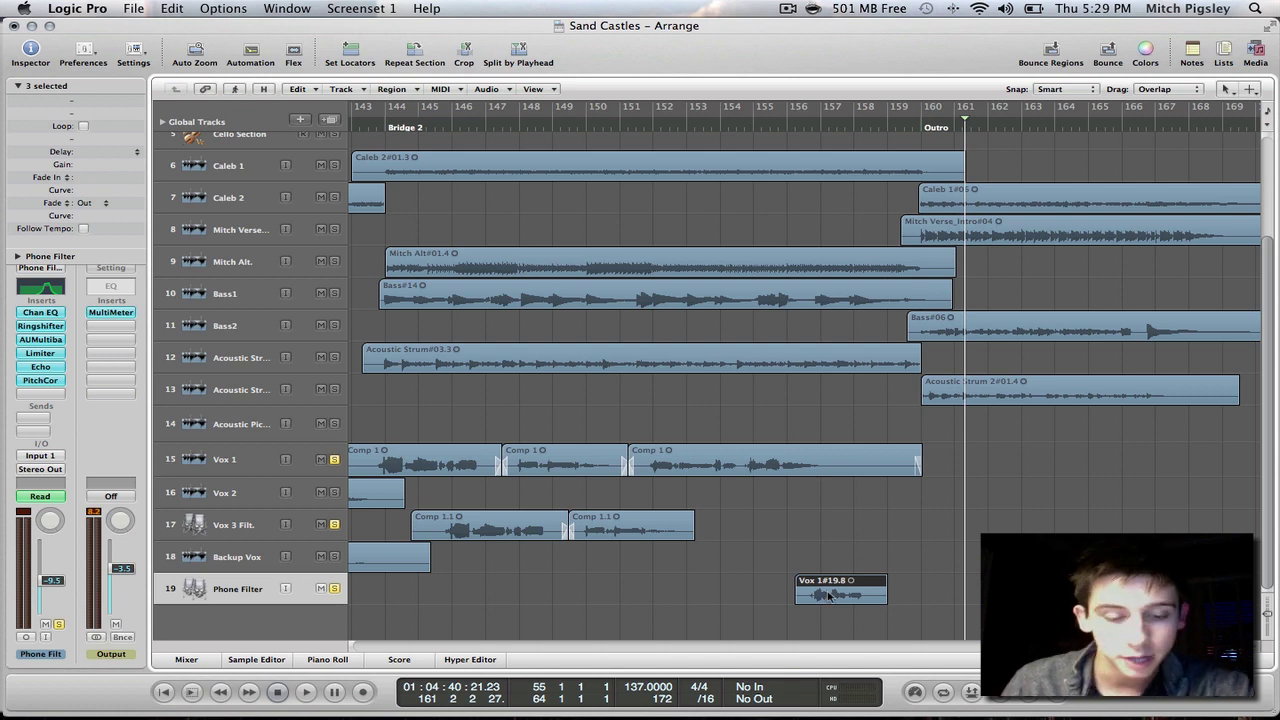
Step: Show the track automation to examine the Echo Wet curve on Phone Filter, hide it and zoom out the arrangement horizontally
key(a)
scroll(880, 581, down, 2)
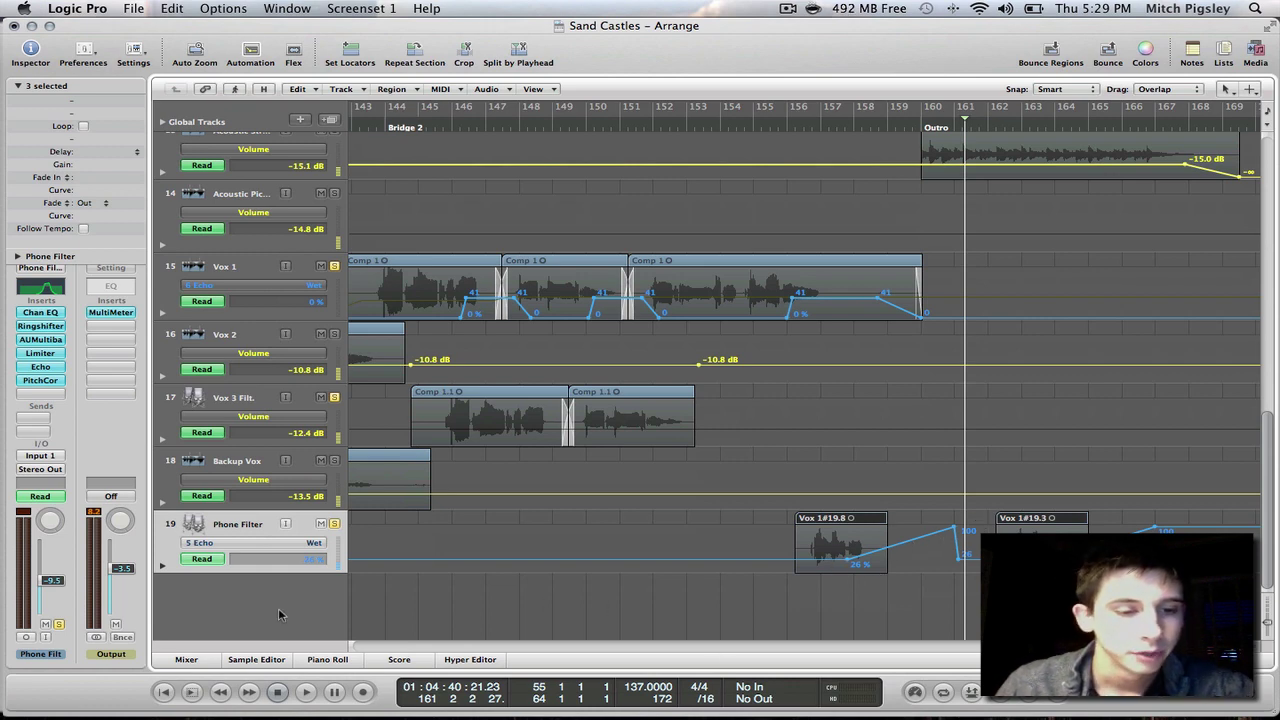
key(a)
key(super+Left)
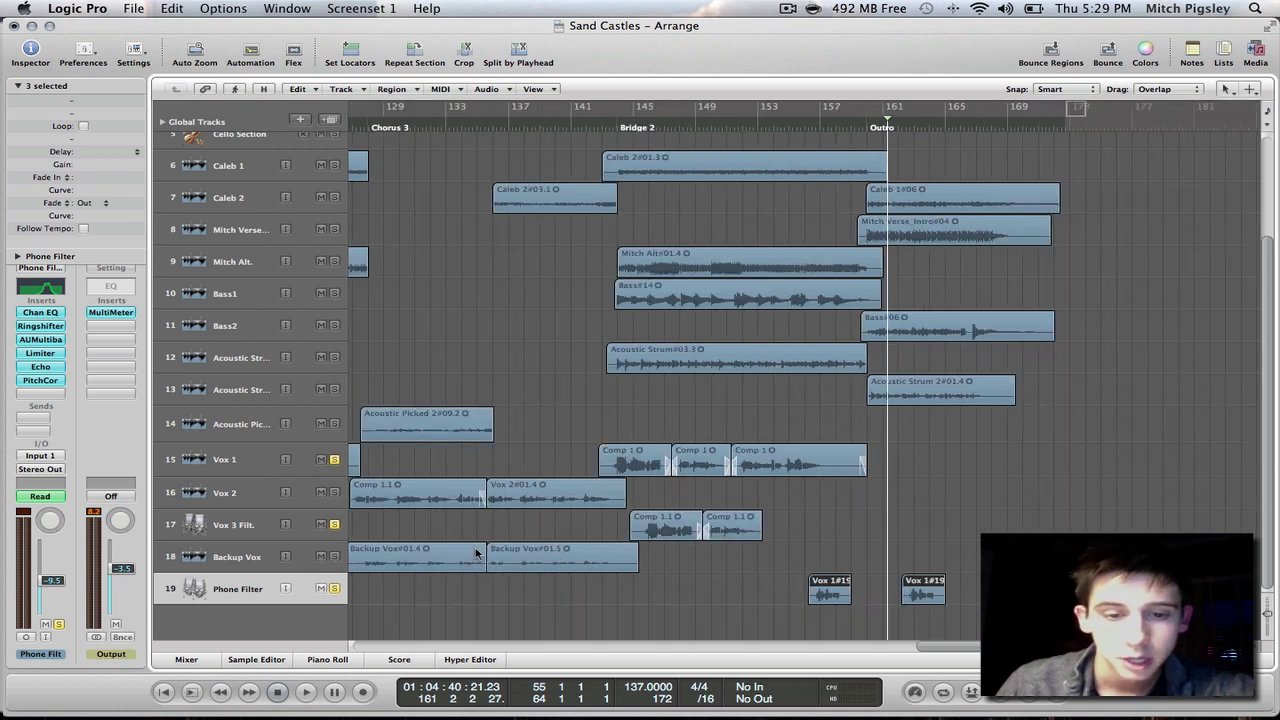